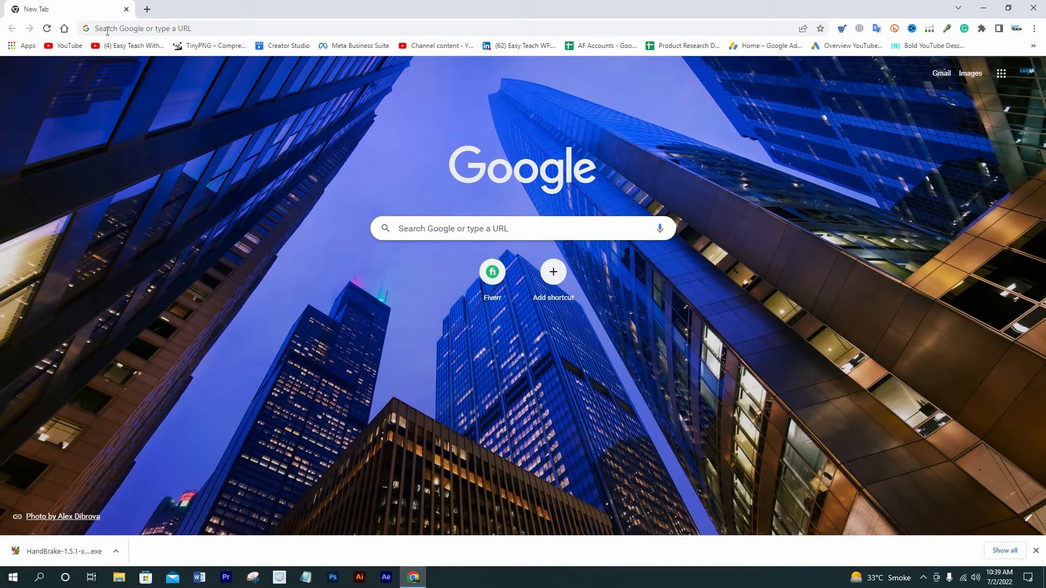
Search Google for handbrake and open the official handbrake.fr site in a new tab.
left_click(108, 30)
type("hand")
key("Return")
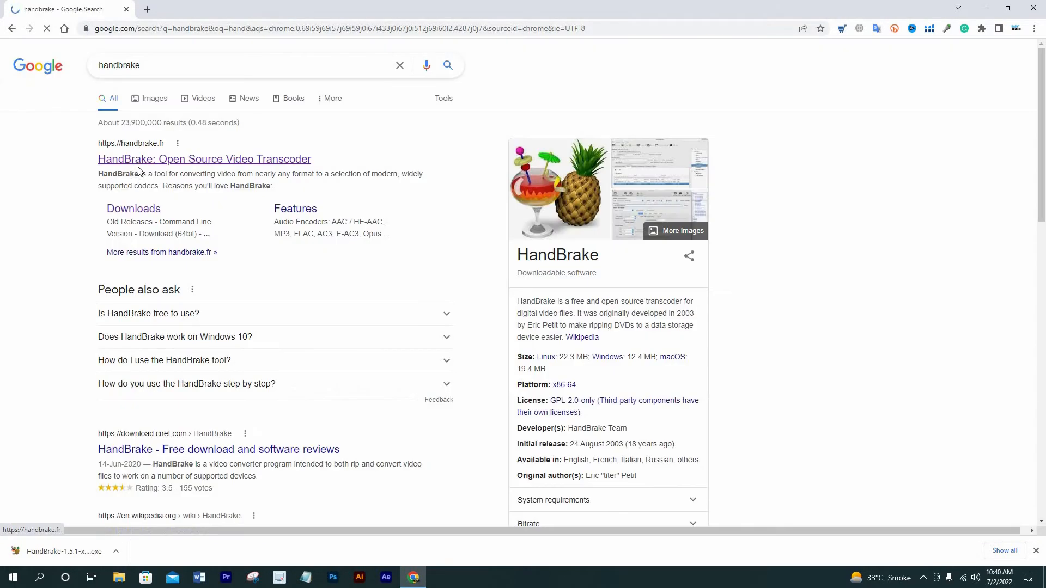
right_click(138, 161)
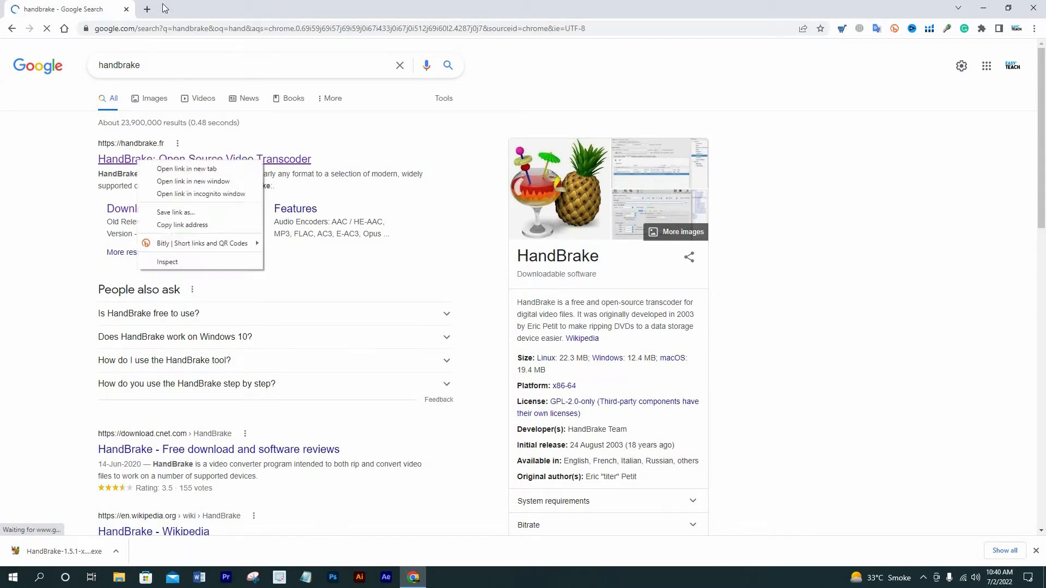
left_click(166, 168)
left_click(171, 8)
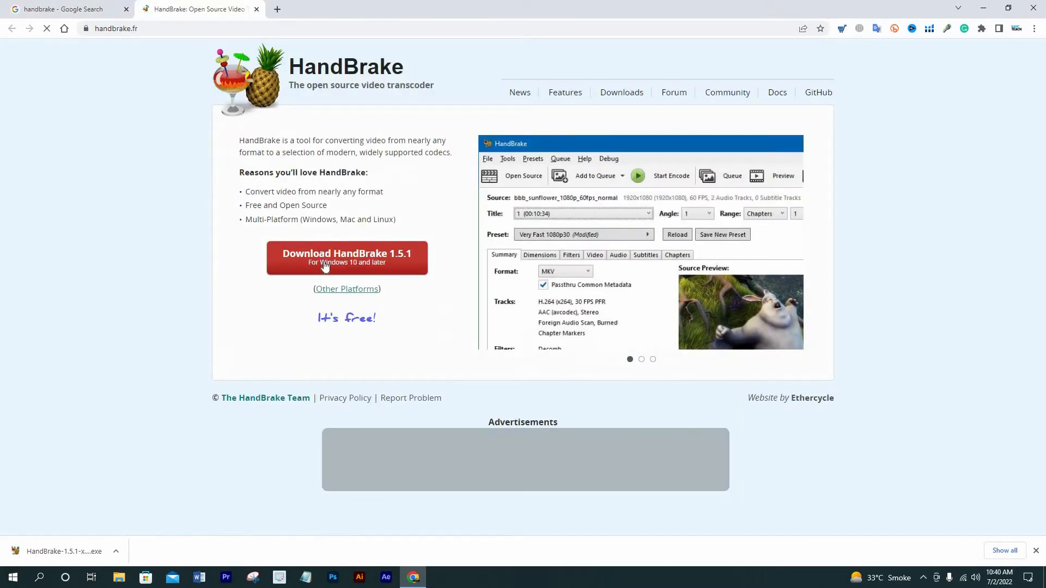
Download HandBrake 1.5.1 for Windows and save the installer in the Handbrake folder under Softwares on drive D.
left_click(333, 263)
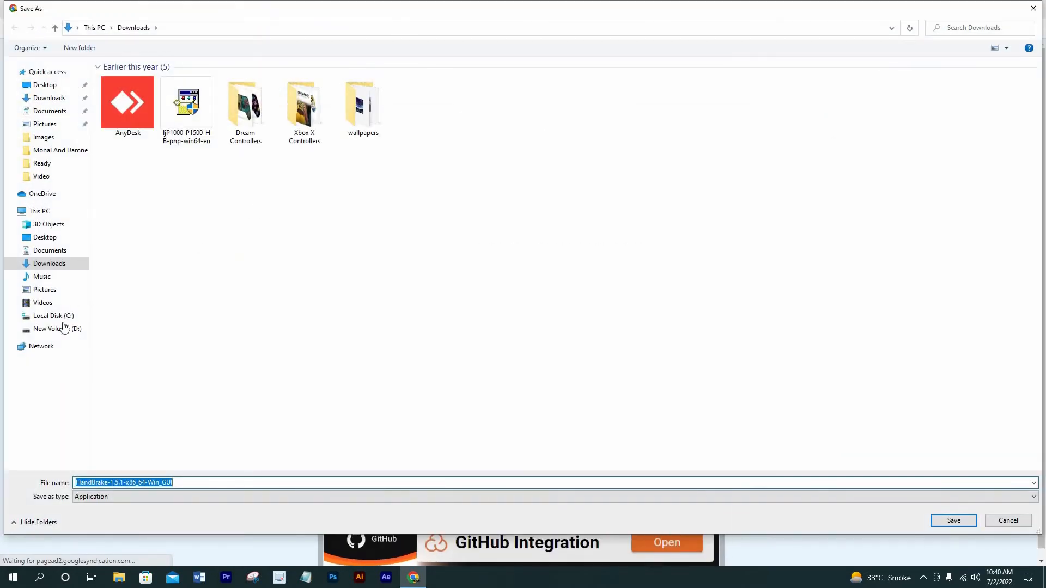
left_click(57, 328)
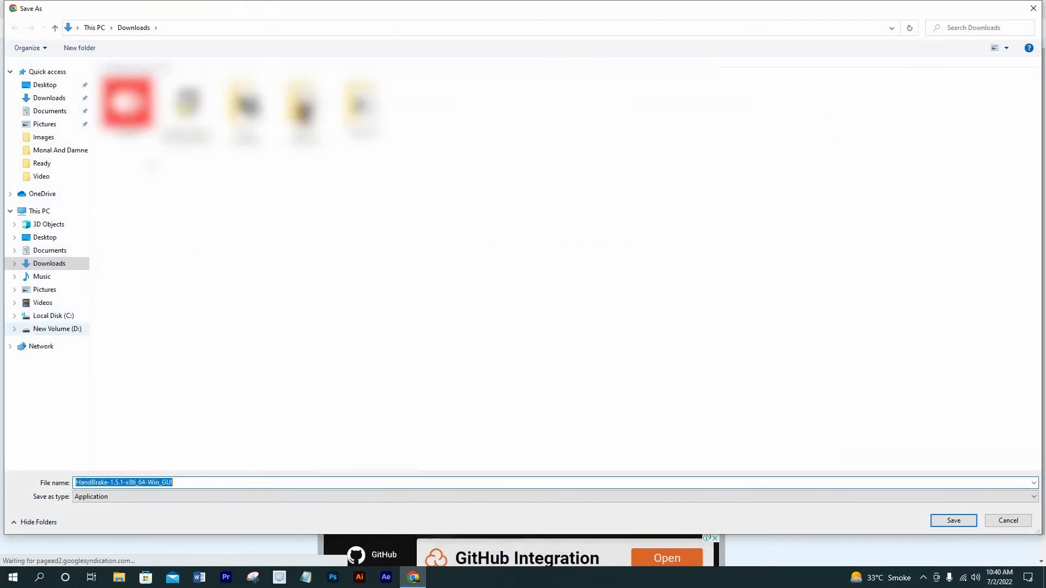
double_click(145, 217)
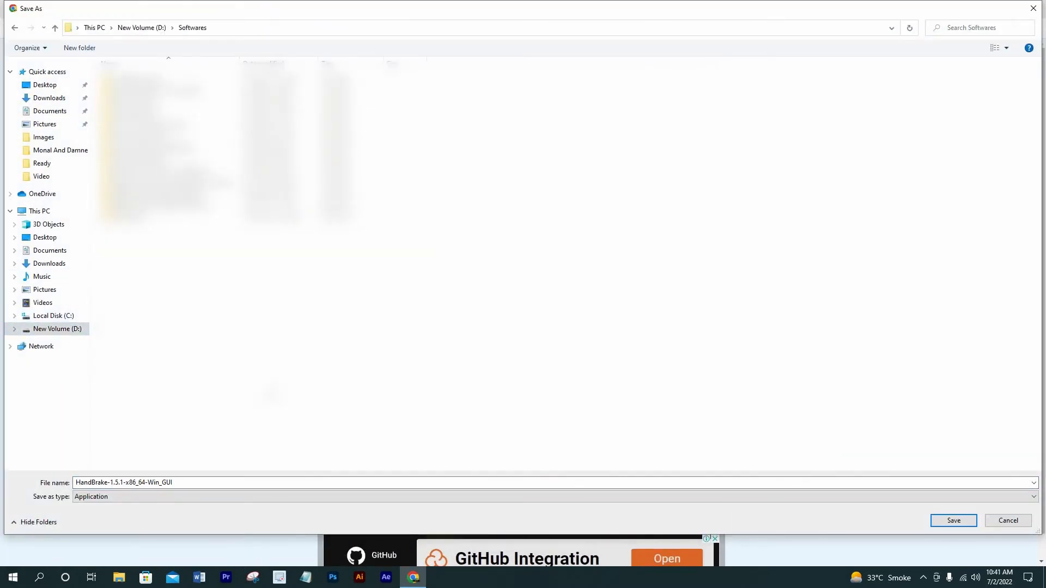
right_click(221, 261)
mouse_move(273, 382)
left_click(367, 381)
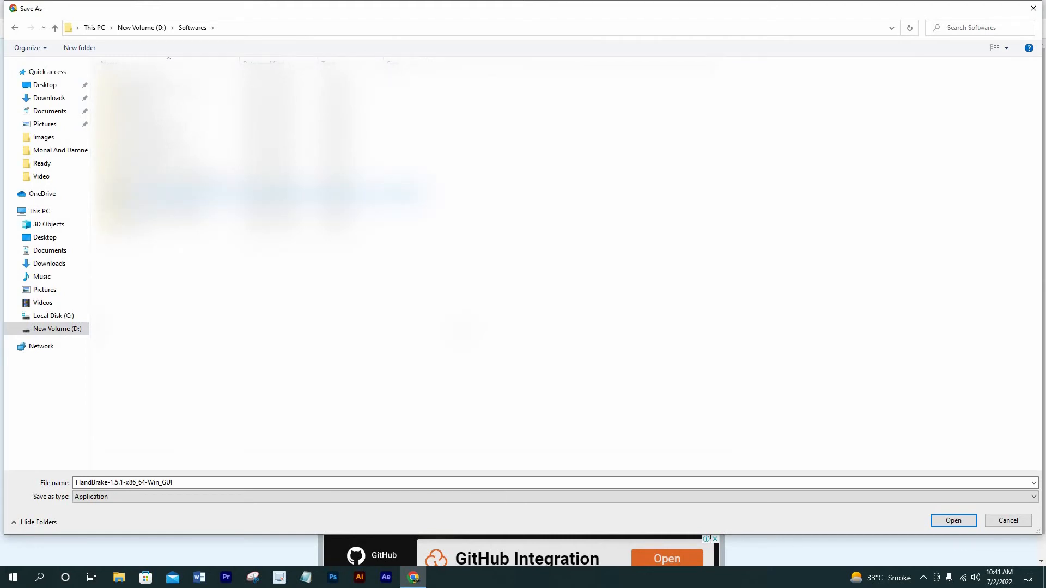
left_click(360, 305)
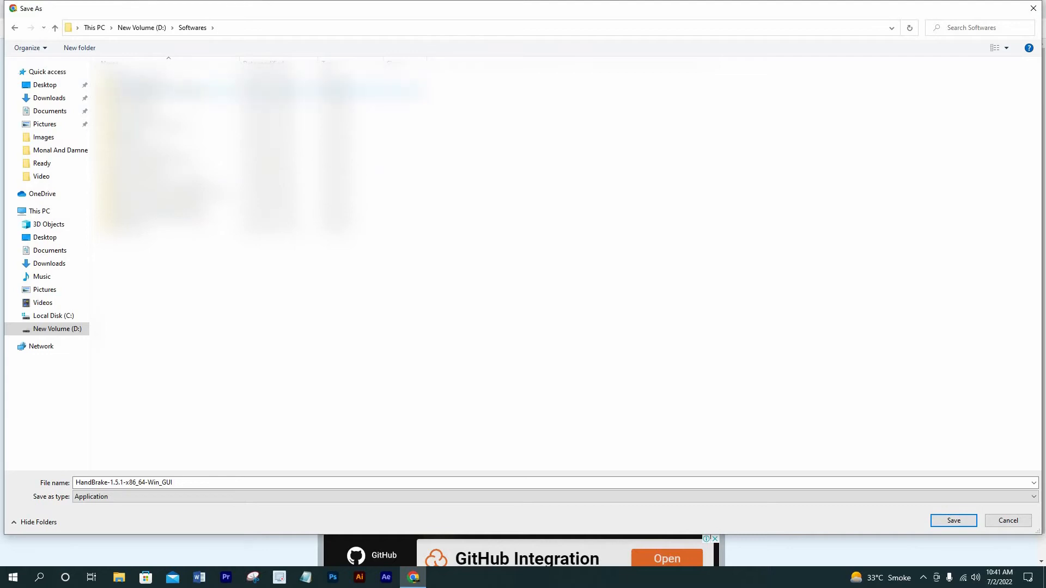
double_click(212, 134)
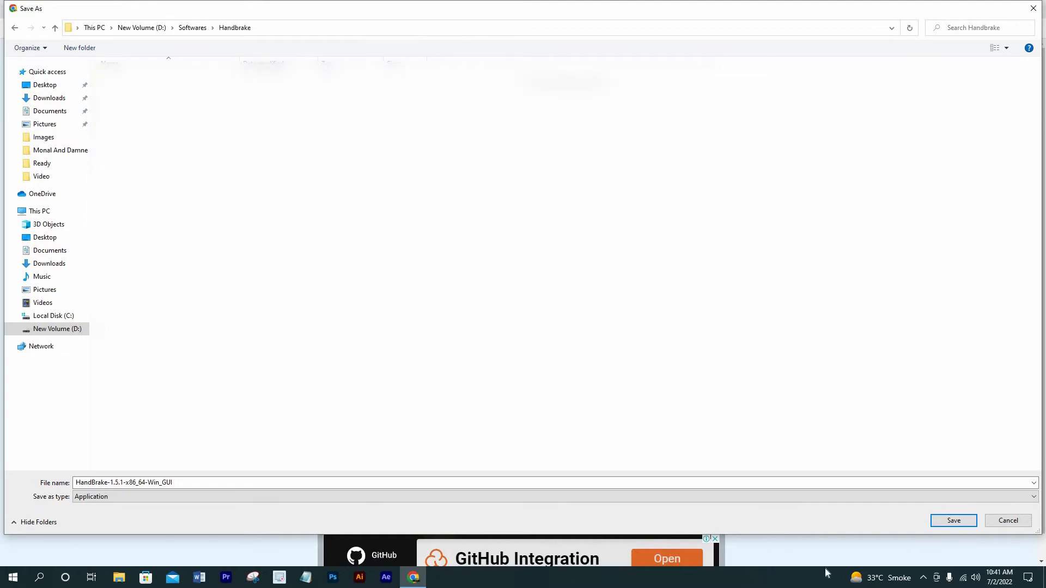
left_click(940, 522)
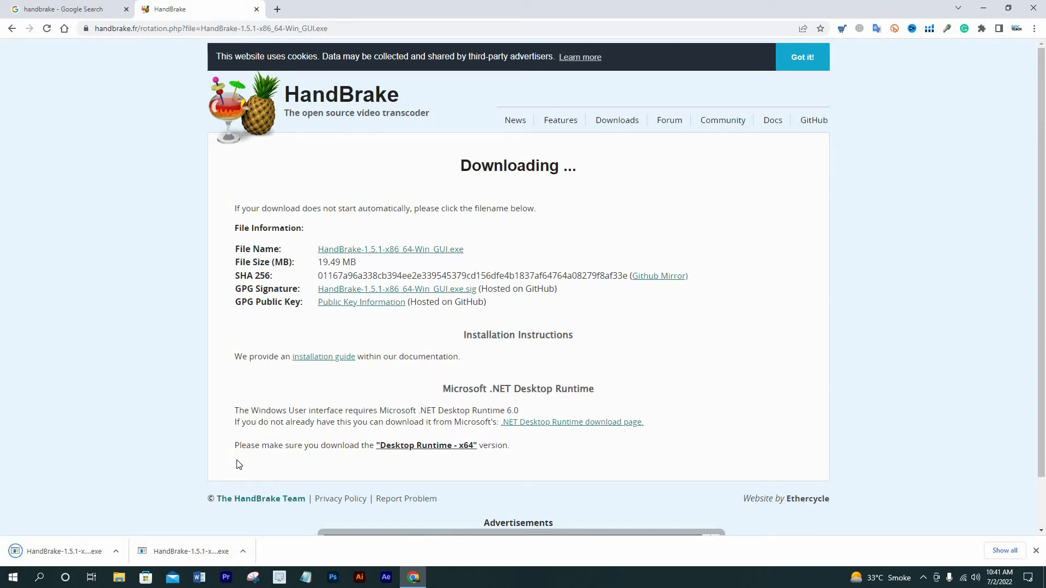
Show the downloaded HandBrake installer in its folder and run it as administrator.
left_click(116, 551)
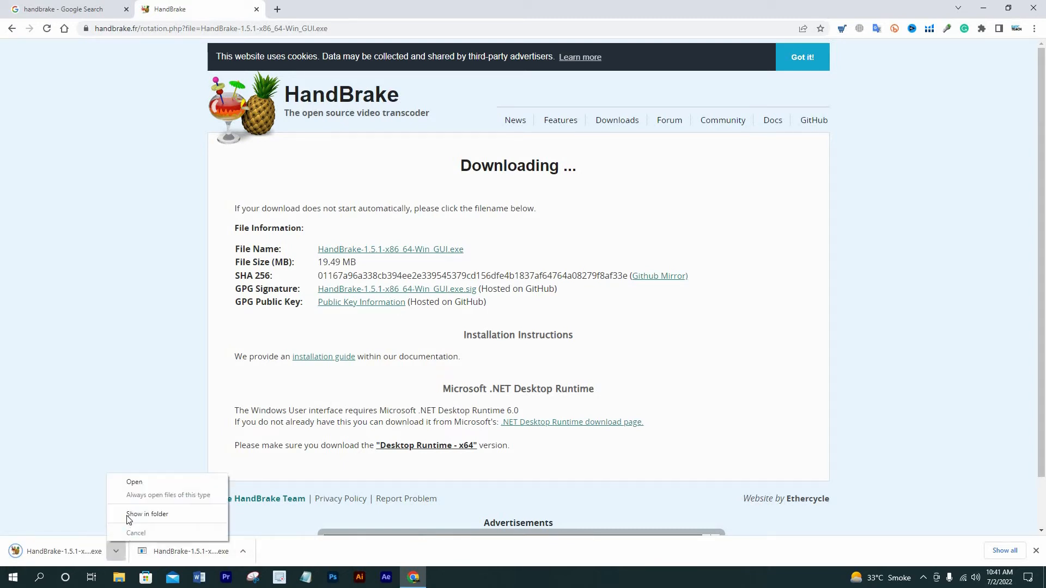
left_click(127, 515)
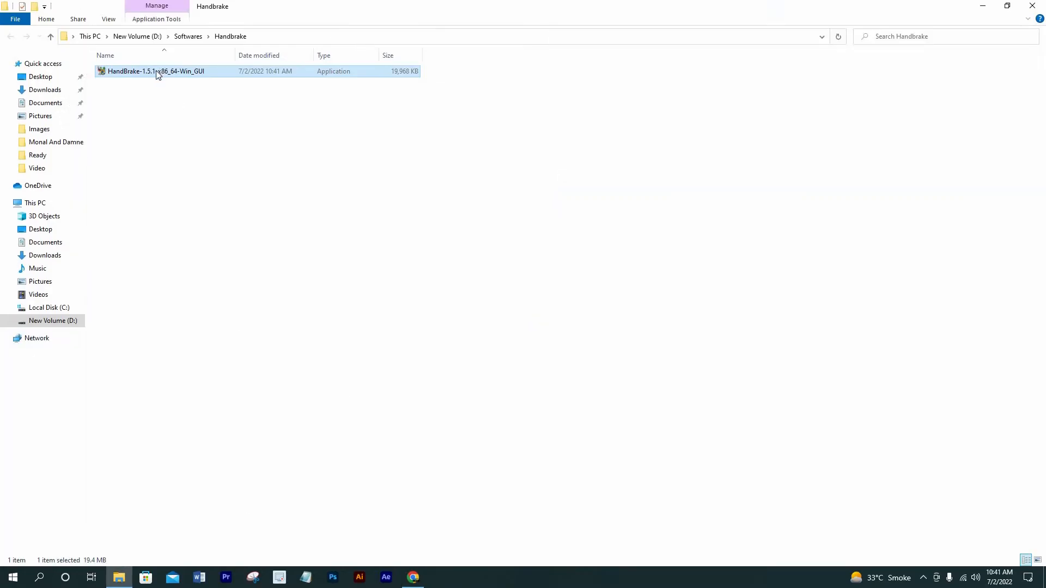
right_click(156, 71)
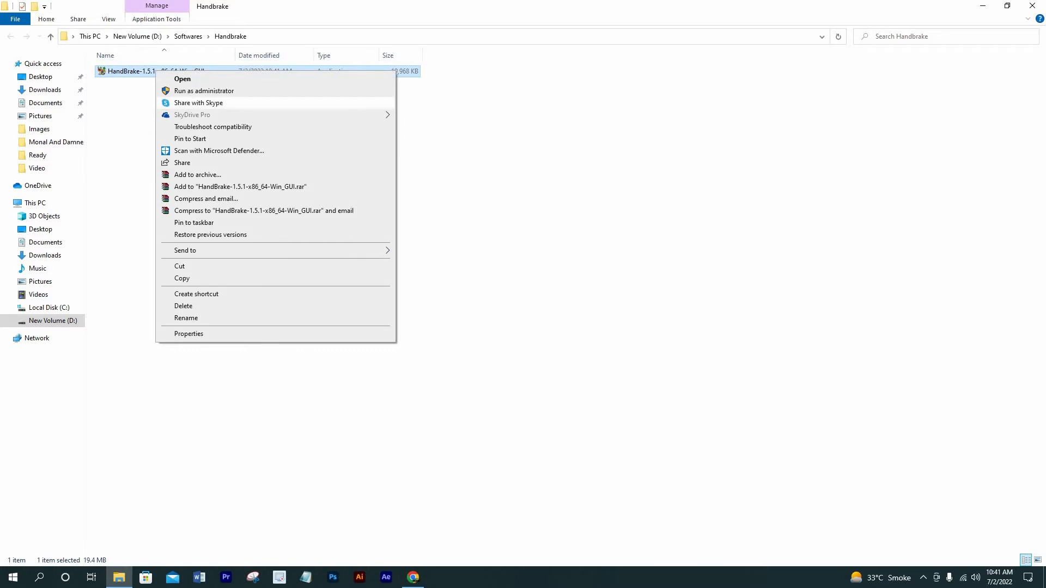
left_click(192, 91)
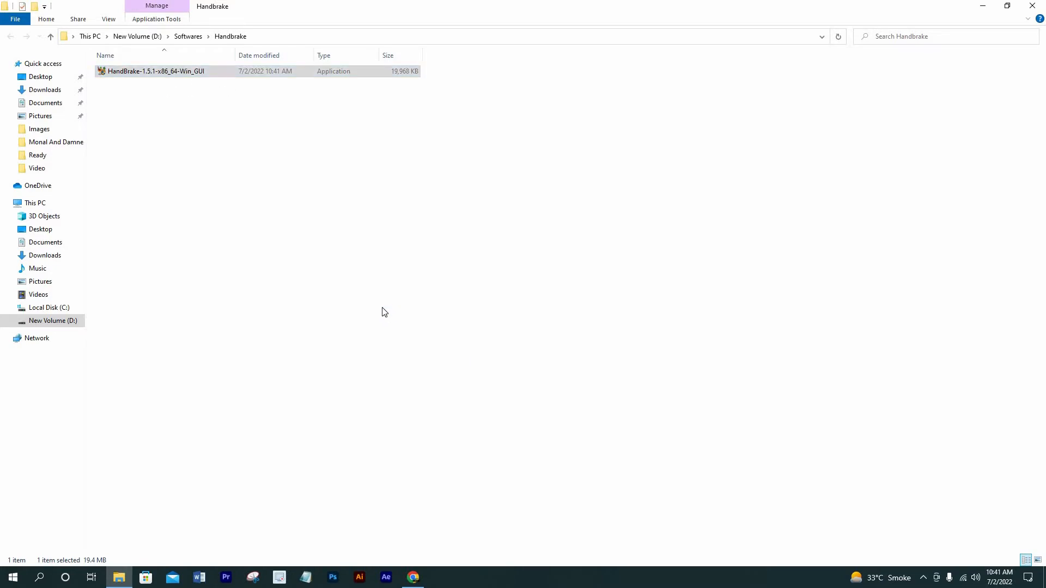
Complete the HandBrake 1.5.1 setup with a desktop shortcut for all users, and minimize the folder window.
left_click(588, 378)
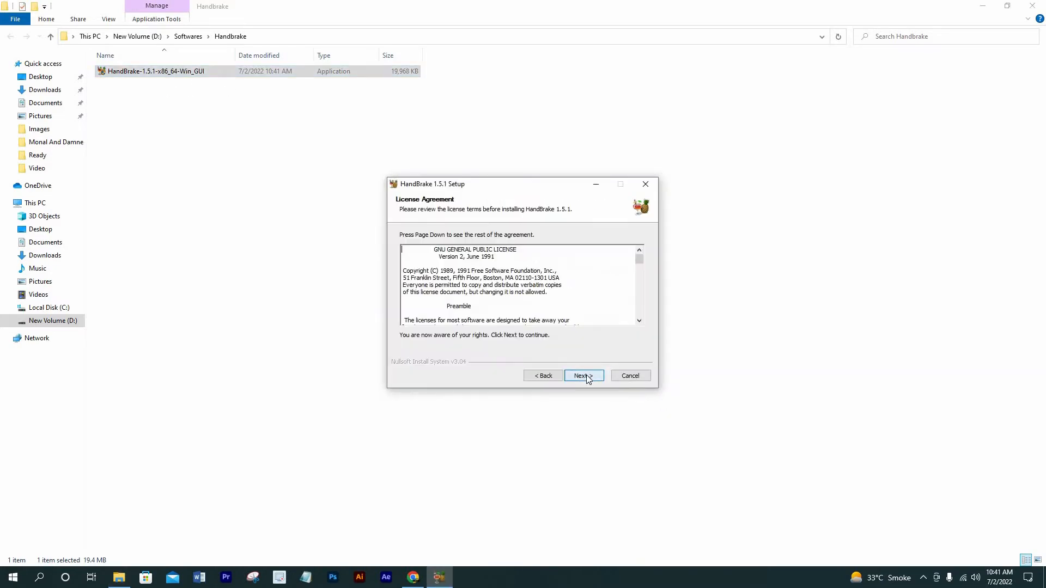
left_click(586, 375)
left_click(588, 375)
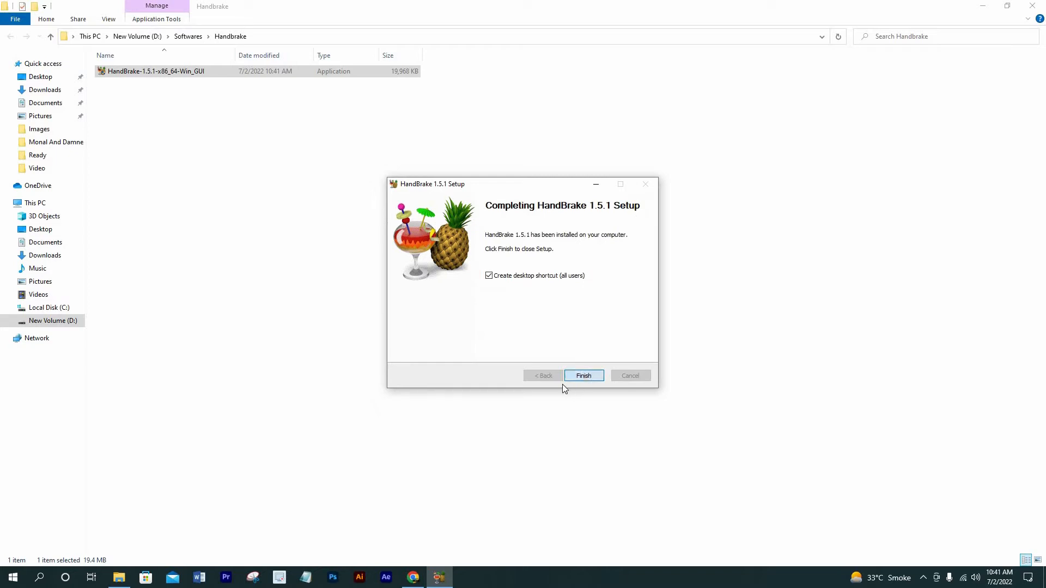
left_click(567, 379)
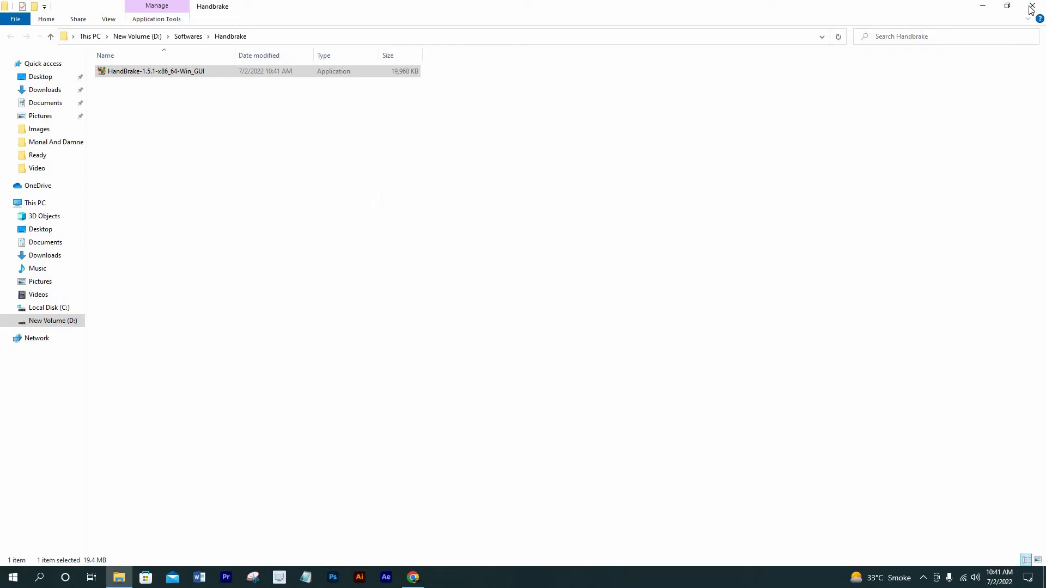
left_click(985, 11)
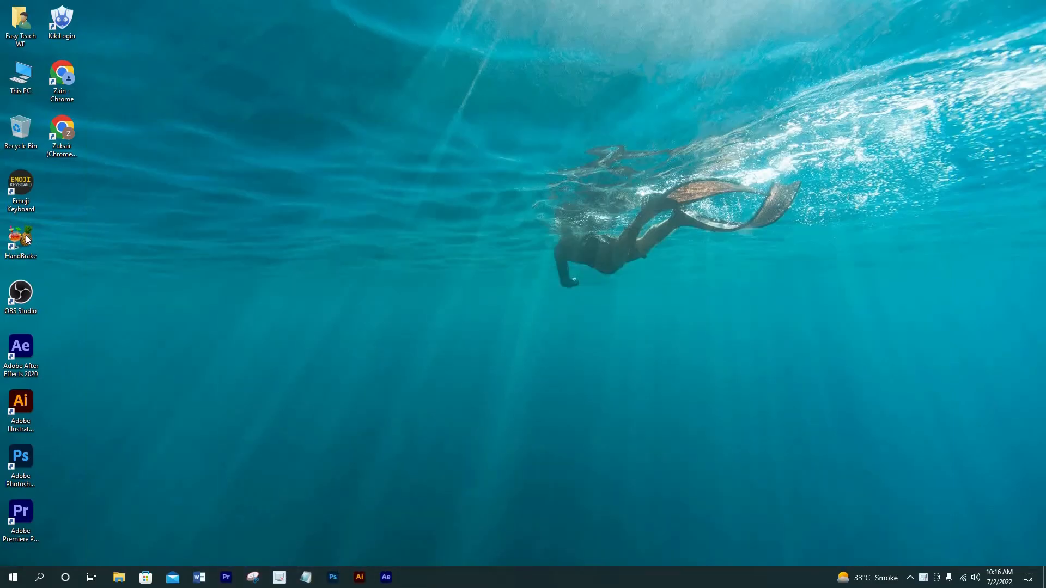
Move the HandBrake shortcut to an empty area of the desktop and launch the program from it.
left_click_drag(26, 237, 398, 188)
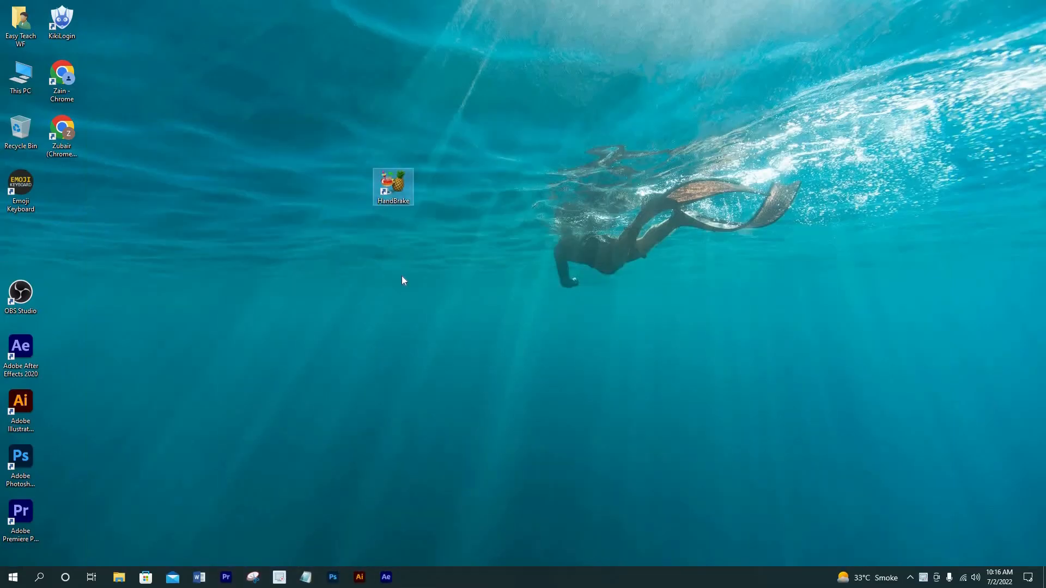
right_click(395, 187)
left_click(414, 195)
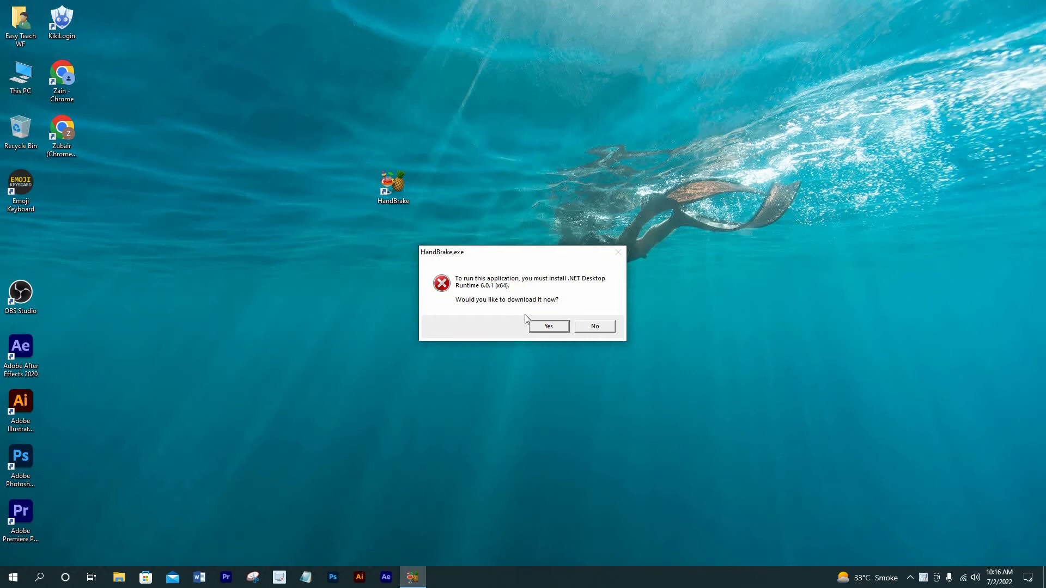
Accept the .NET Desktop Runtime download and save windowsdesktop-runtime-6.0.6-win-x64 in the .Net Windows 64x folder under Softwares on drive D.
left_click(548, 327)
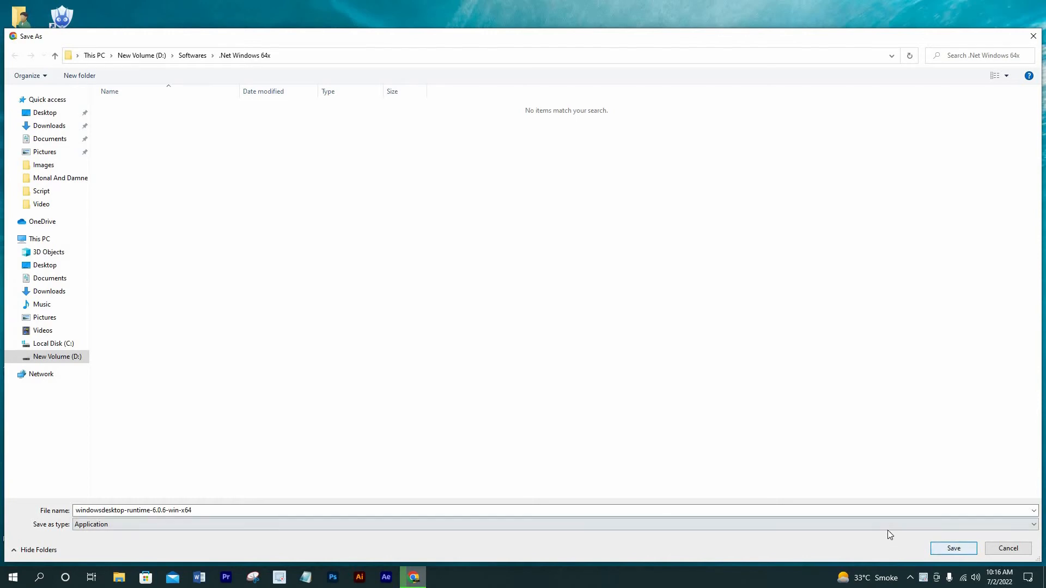
left_click(940, 550)
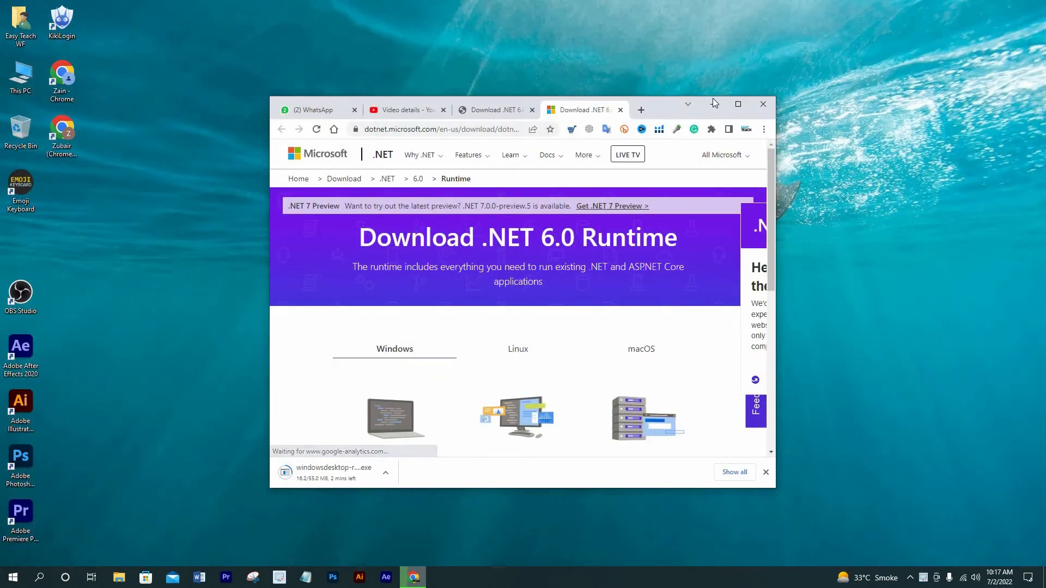
Maximize the browser, show the downloaded .NET runtime installer in its folder and run it as administrator.
left_click(737, 104)
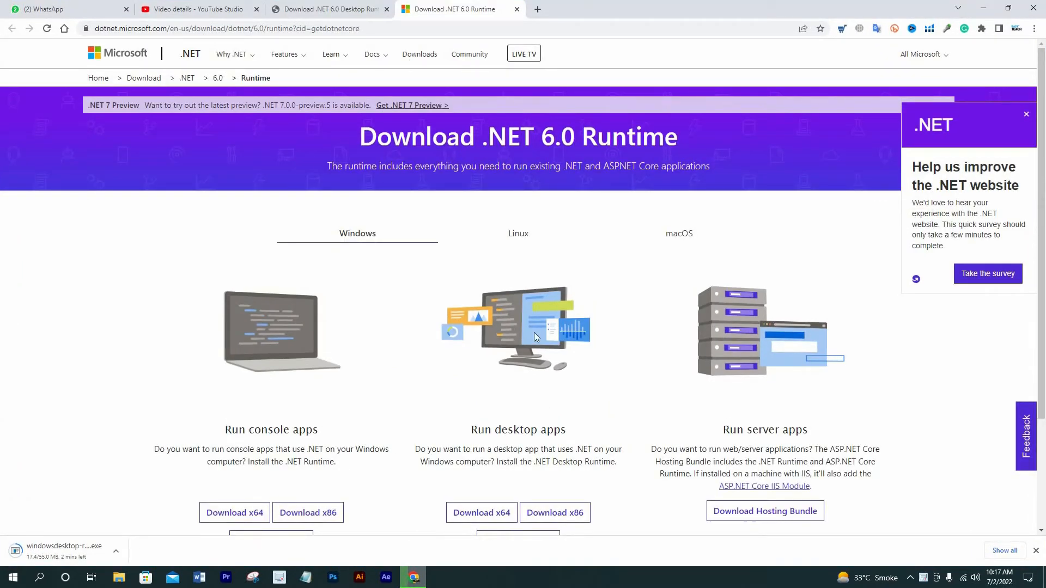
scroll(532, 351, "down", 1)
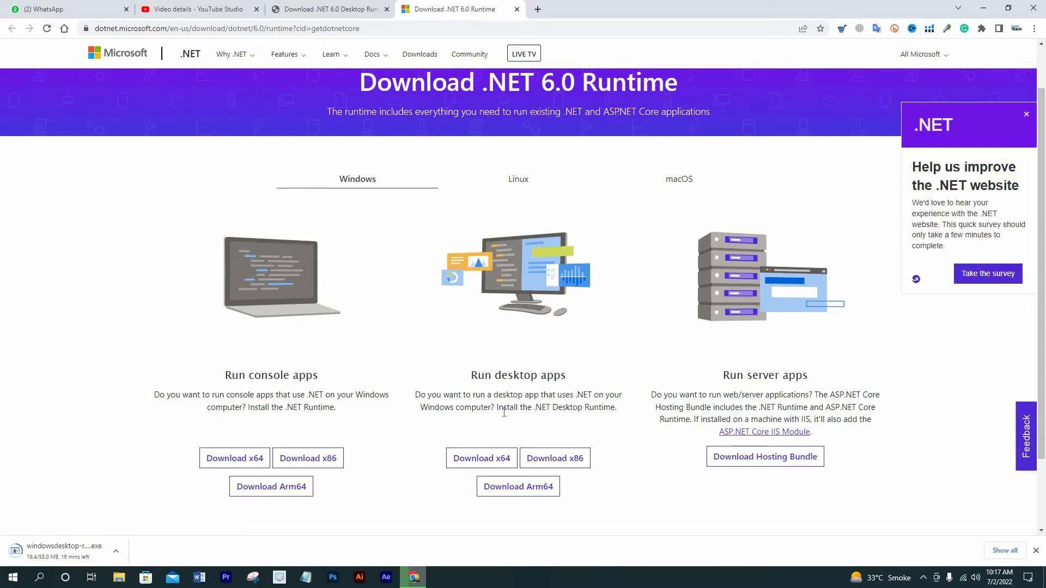
left_click(117, 552)
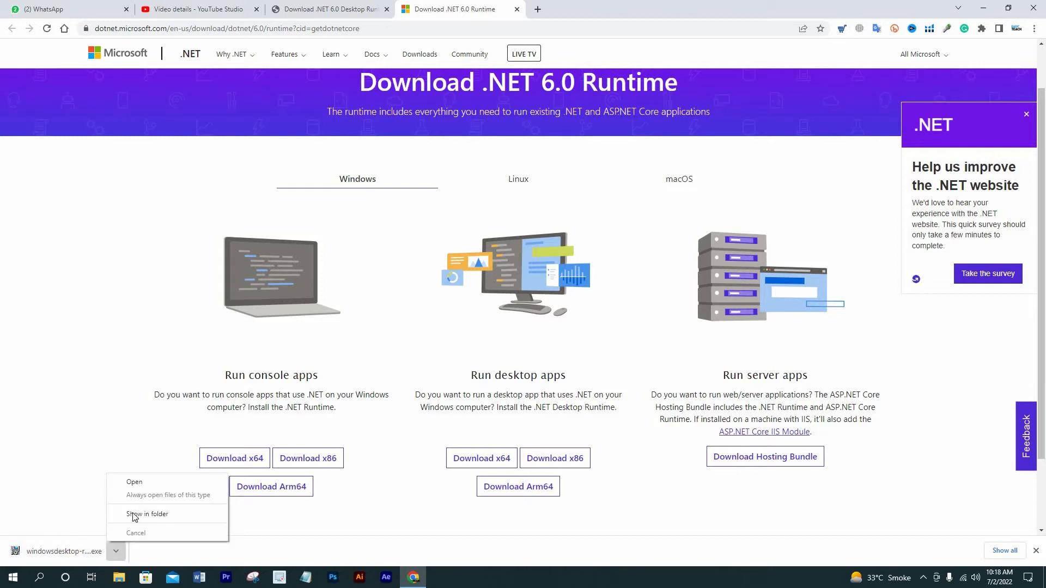
left_click(143, 511)
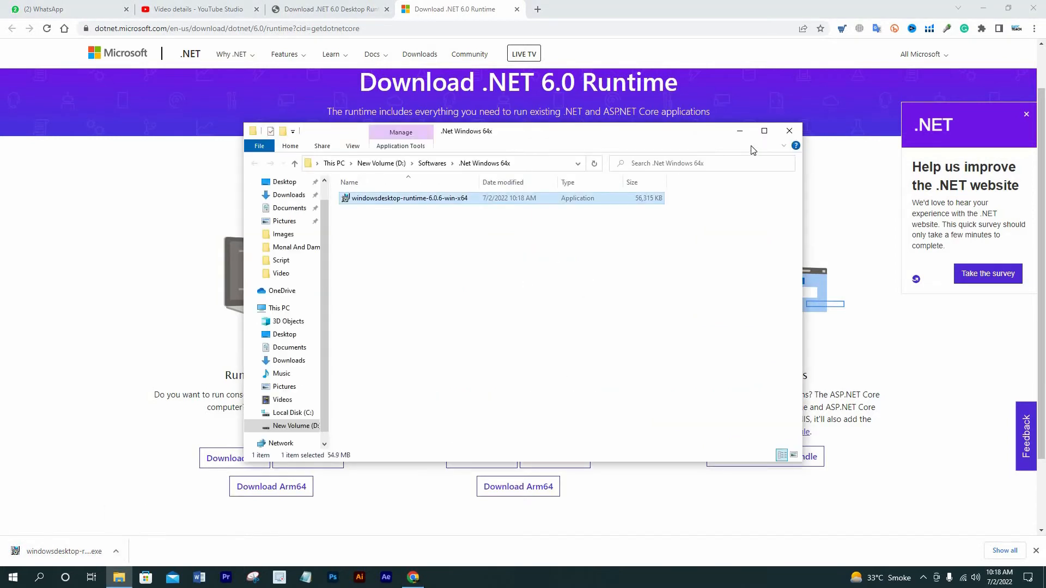
left_click(765, 130)
right_click(173, 72)
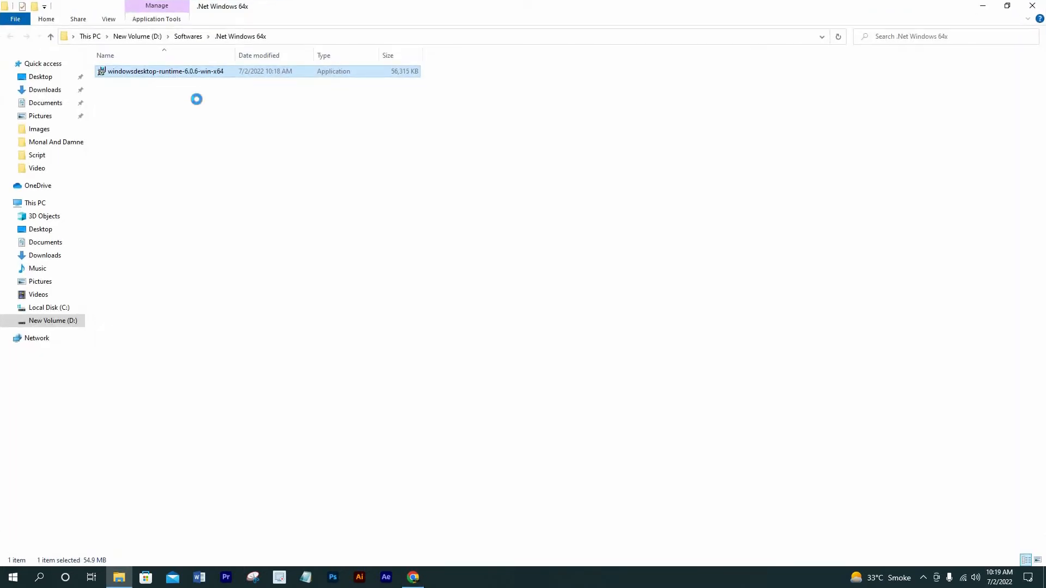
left_click(218, 90)
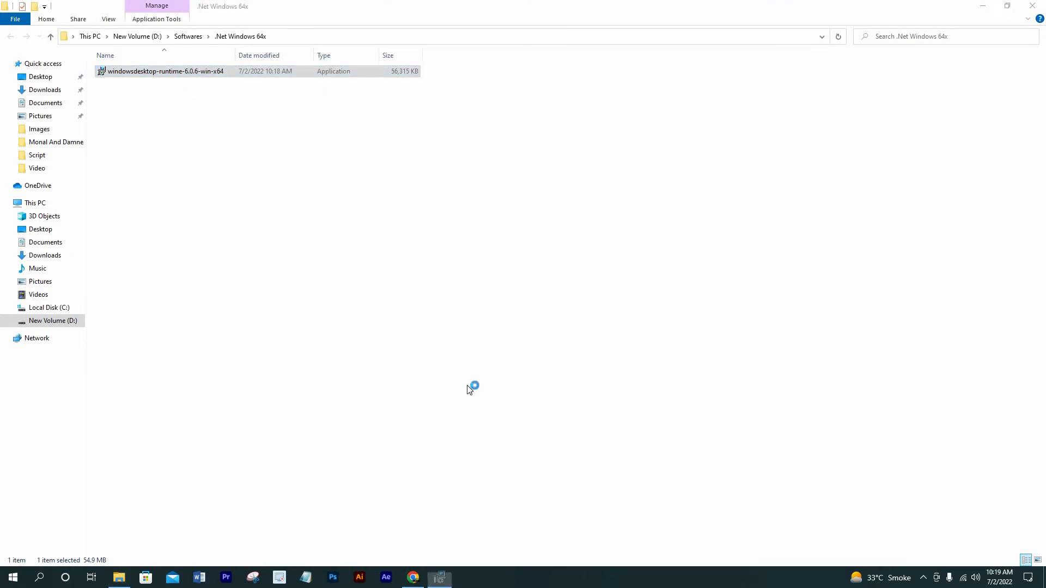
Install Microsoft Windows Desktop Runtime 6.0.6 (x64), close its installer and minimize the open windows to reach the desktop.
left_click(596, 395)
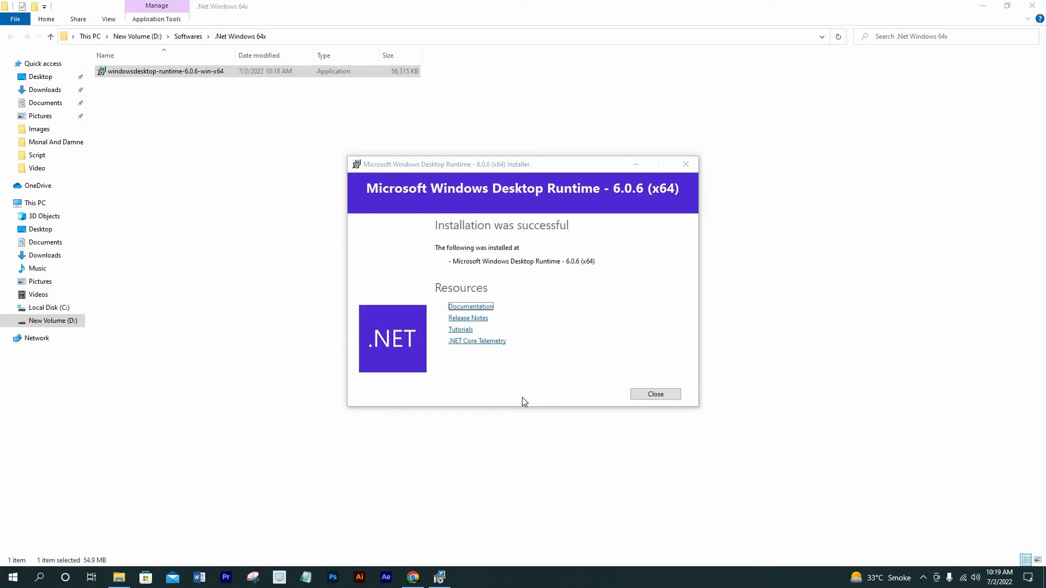
left_click(654, 395)
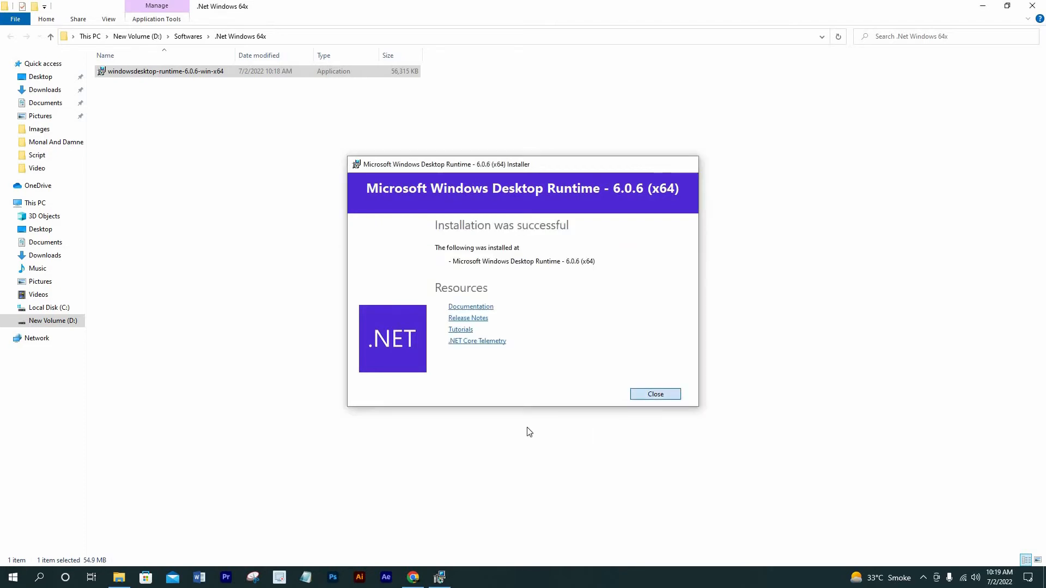
left_click(987, 7)
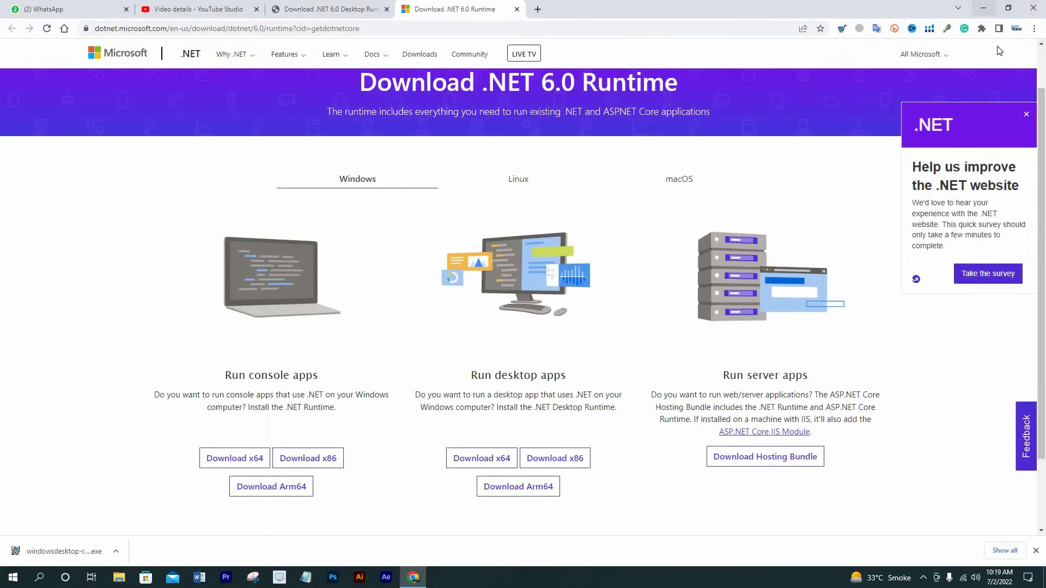
left_click(986, 8)
Launch HandBrake from its desktop shortcut and maximize its window.
right_click(406, 188)
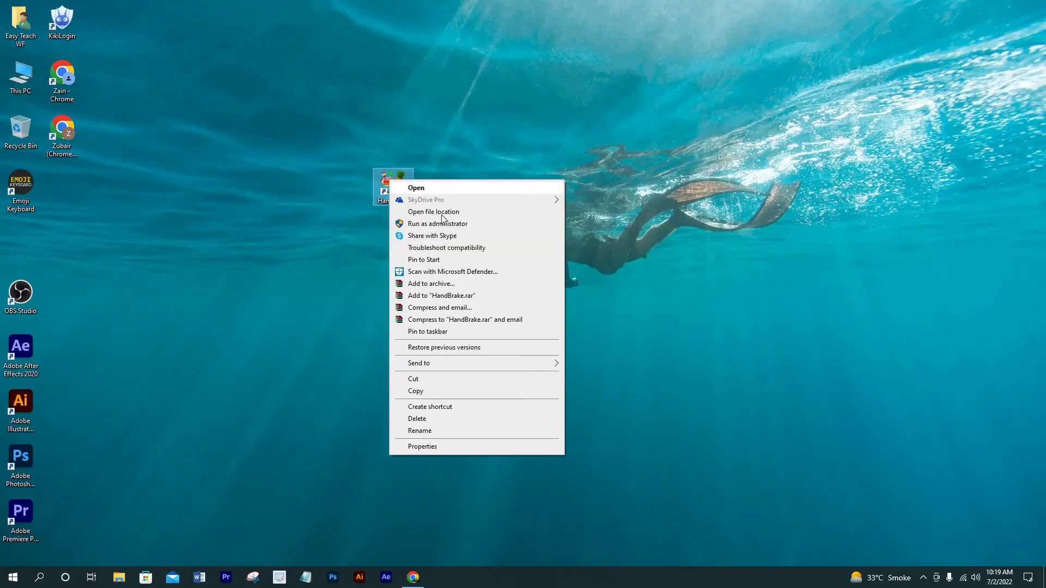
left_click(432, 246)
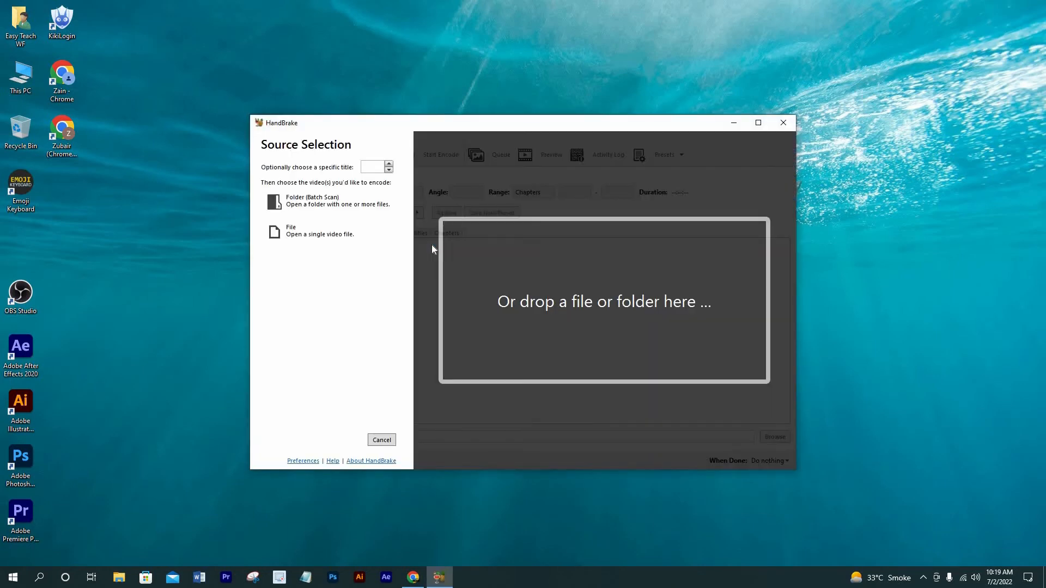
left_click(758, 122)
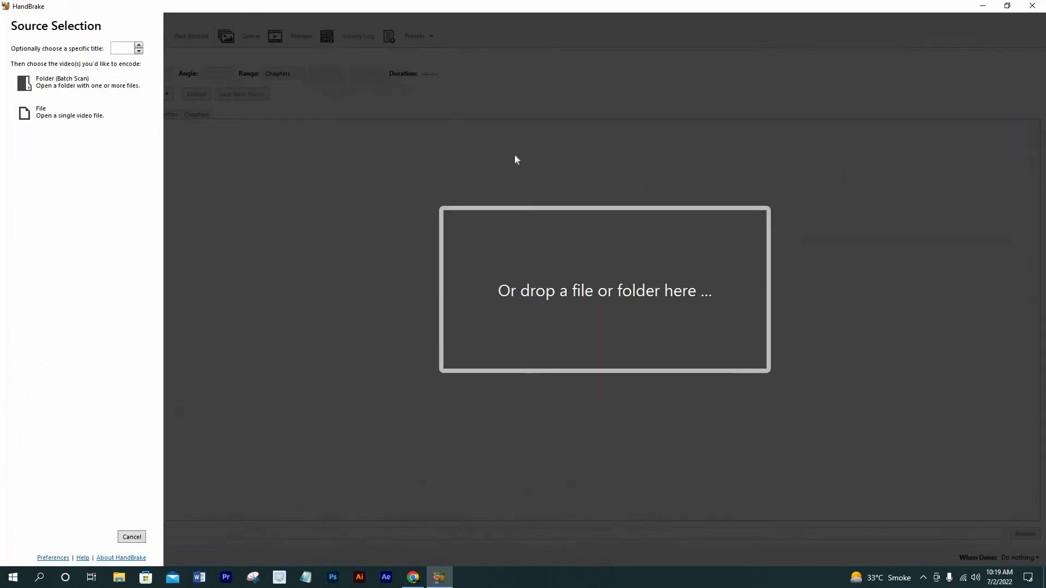
Open the single video file How To Create Facebook Group from its project folder under YouTube Data on drive D as the source.
left_click(48, 118)
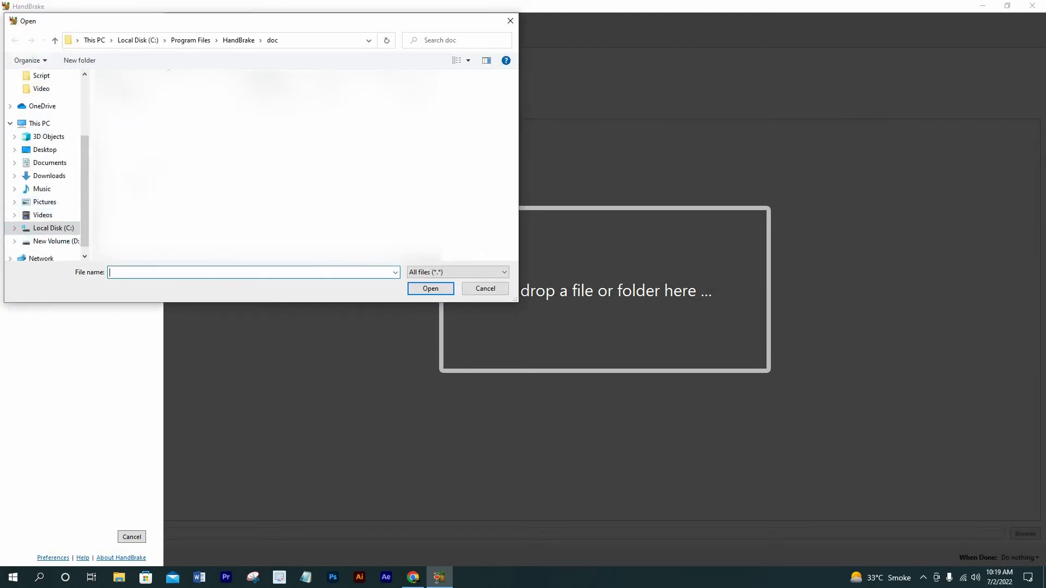
left_click(56, 241)
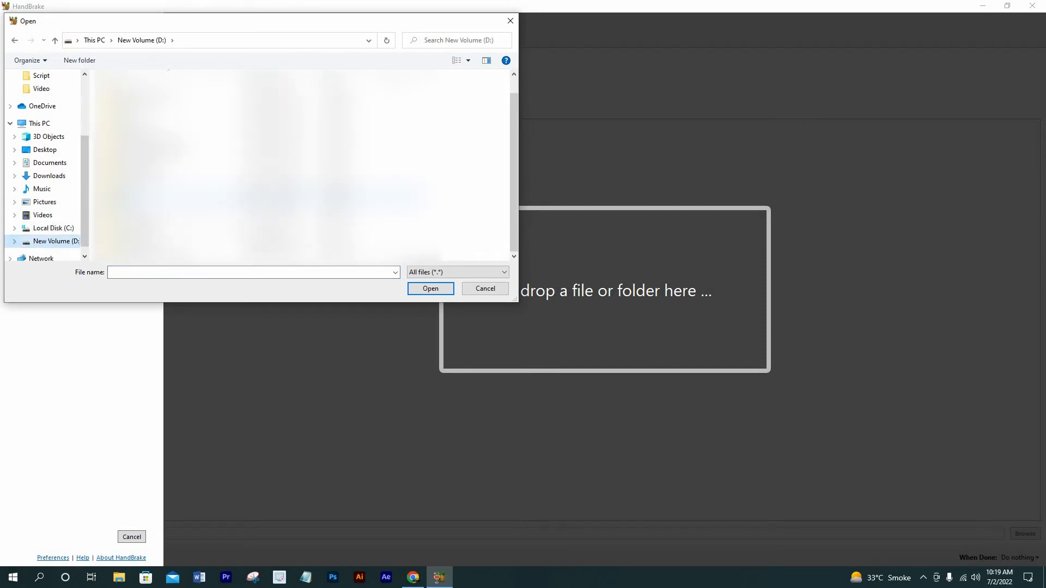
double_click(143, 252)
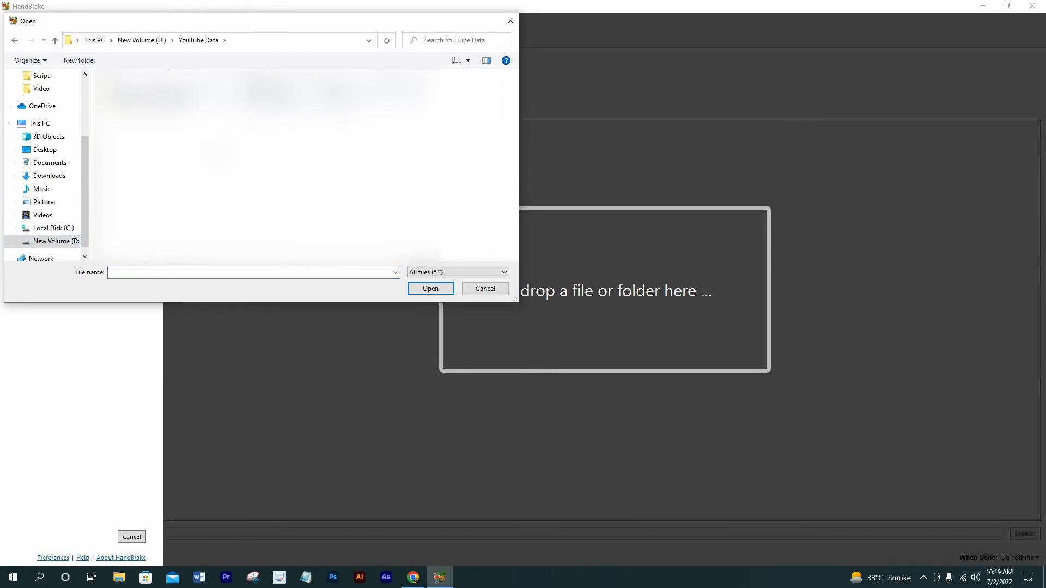
double_click(164, 91)
double_click(248, 117)
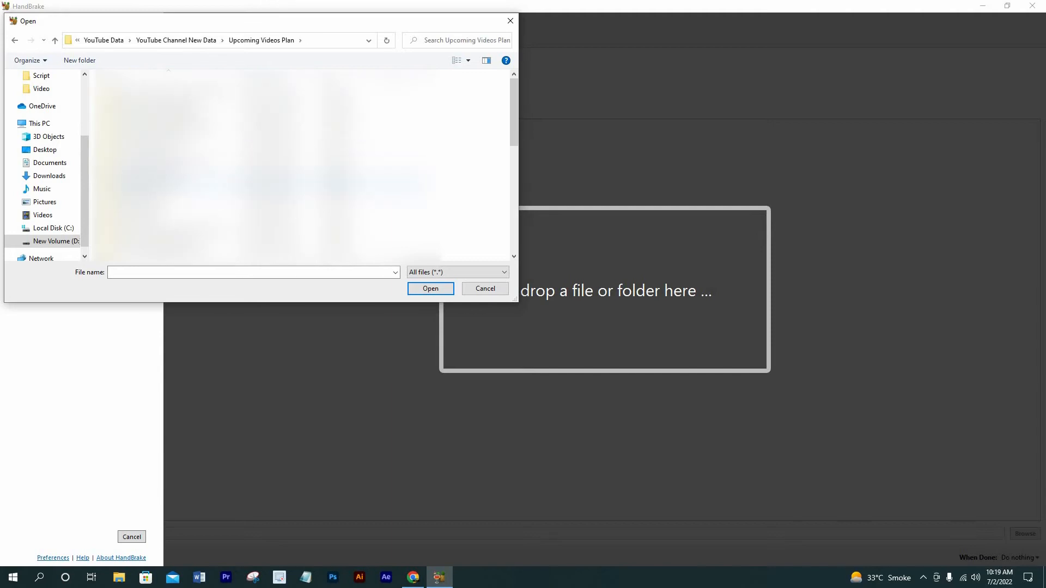
double_click(185, 250)
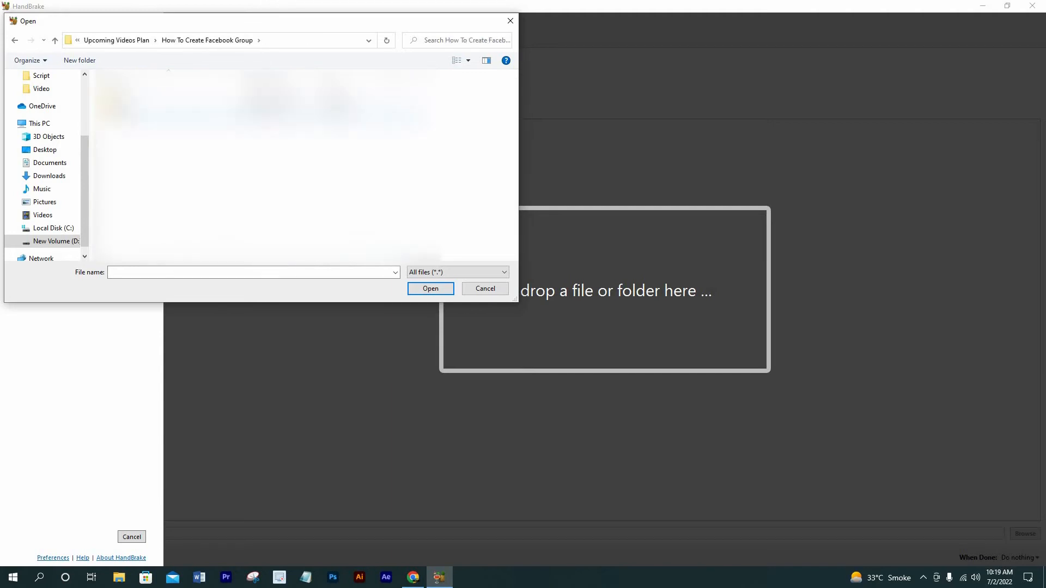
double_click(117, 99)
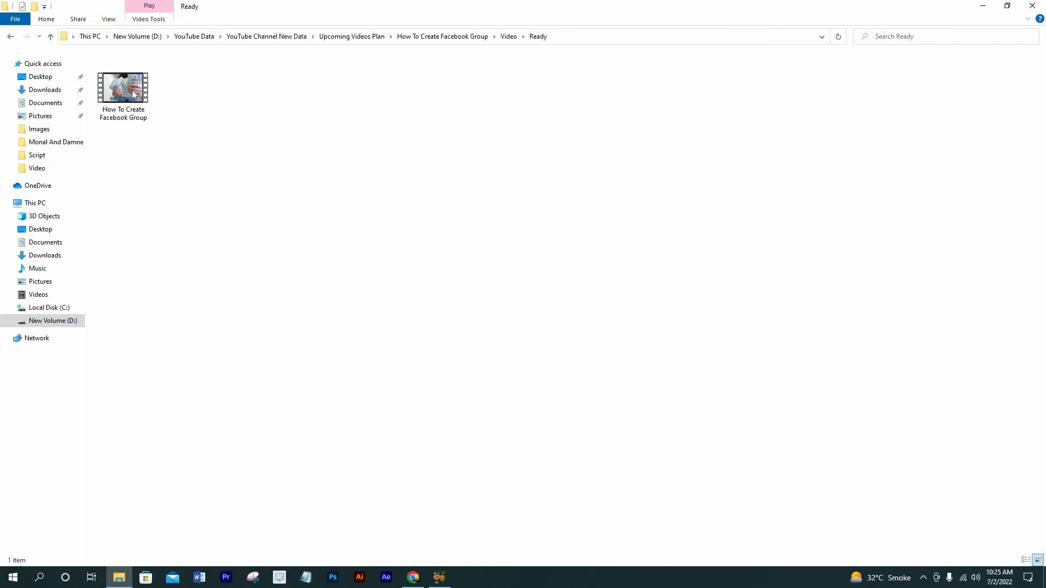
Check the file size of the original How To Create Facebook Group video in its properties.
right_click(132, 91)
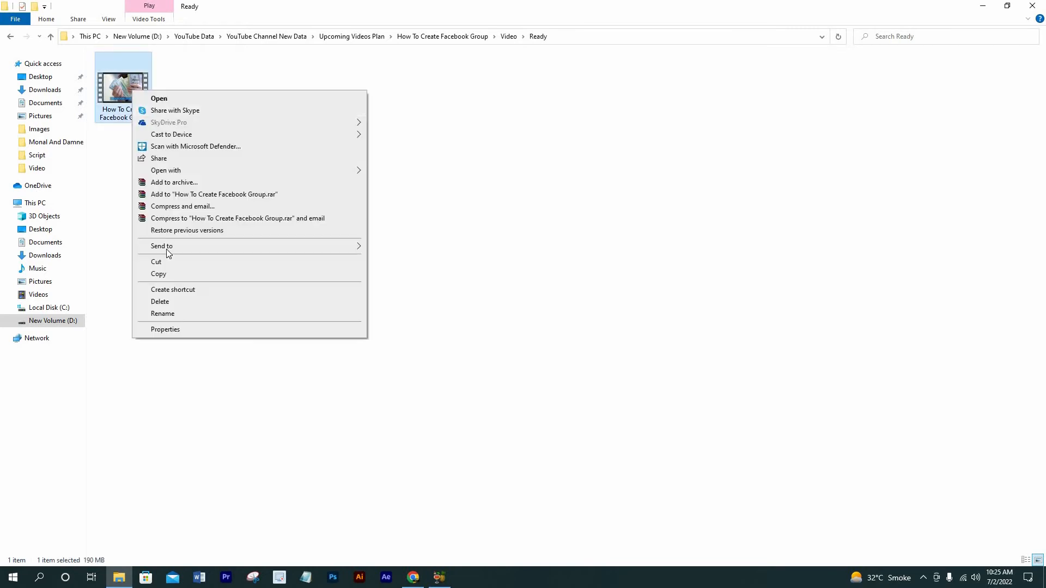
left_click(165, 329)
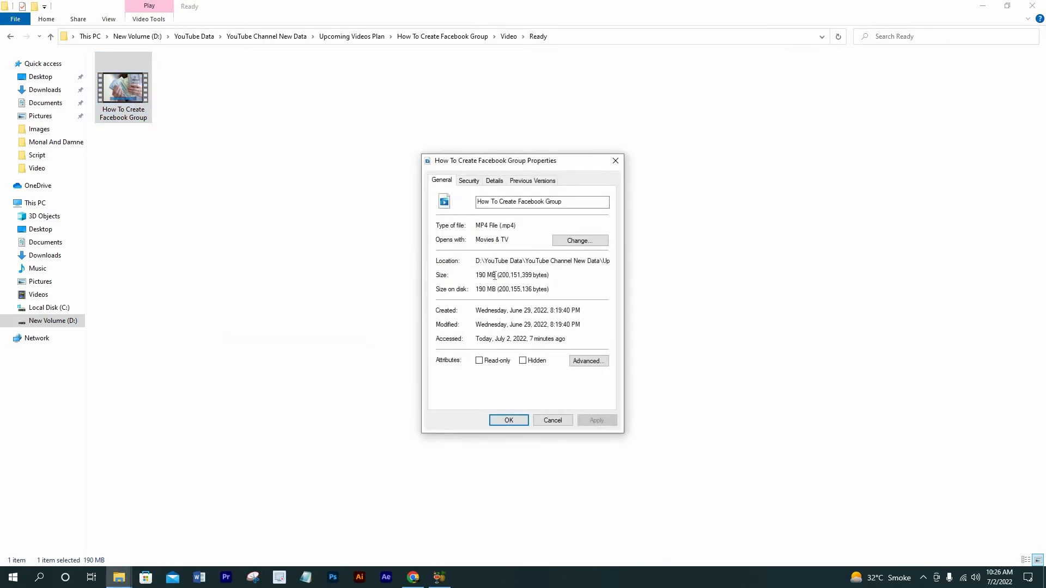
left_click_drag(493, 276, 475, 276)
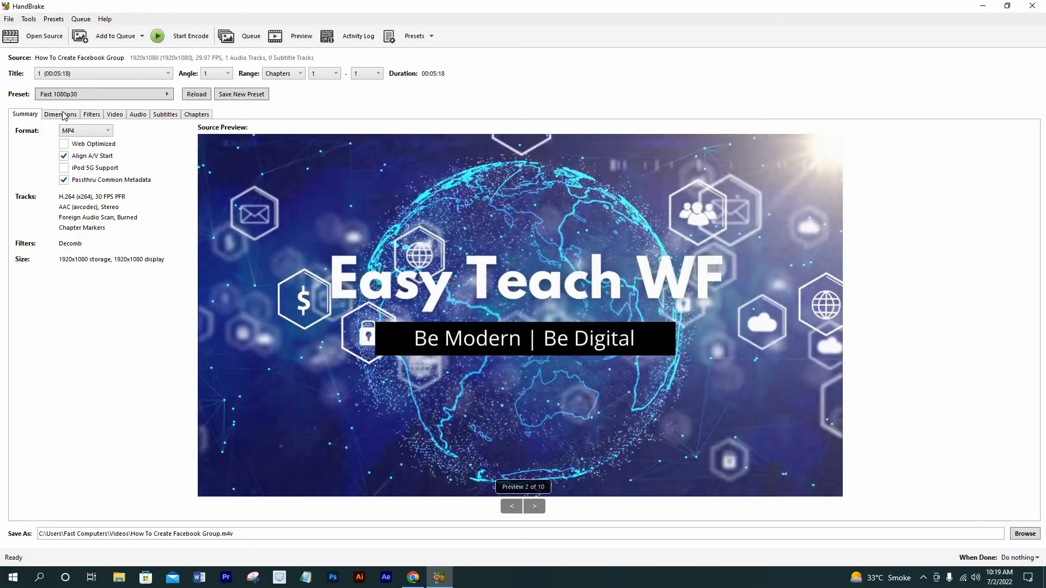
Review the source's title, angle and range options in HandBrake and choose the Fast 1080p30 preset.
left_click(95, 74)
left_click(81, 86)
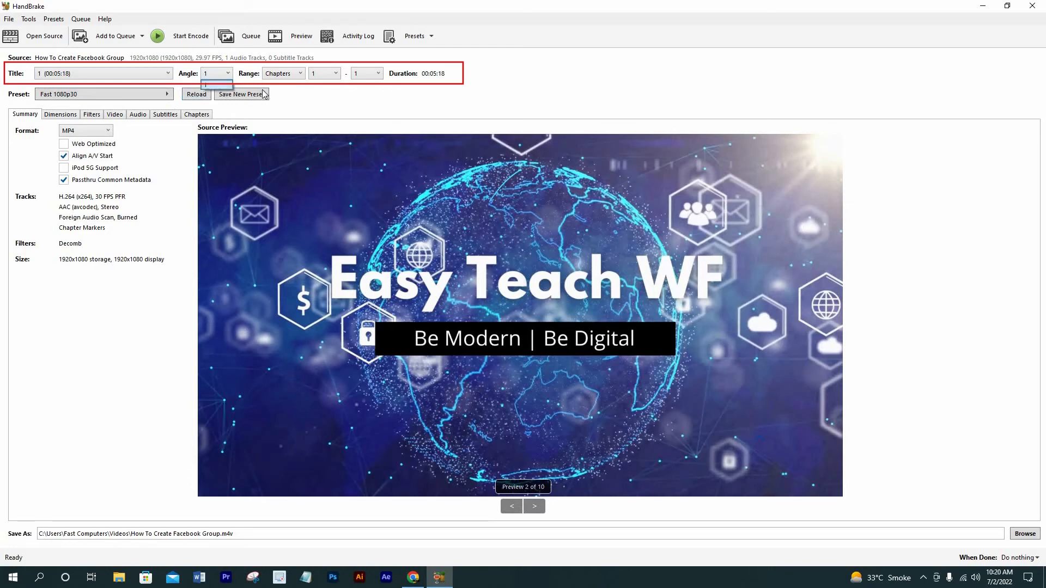
left_click(300, 76)
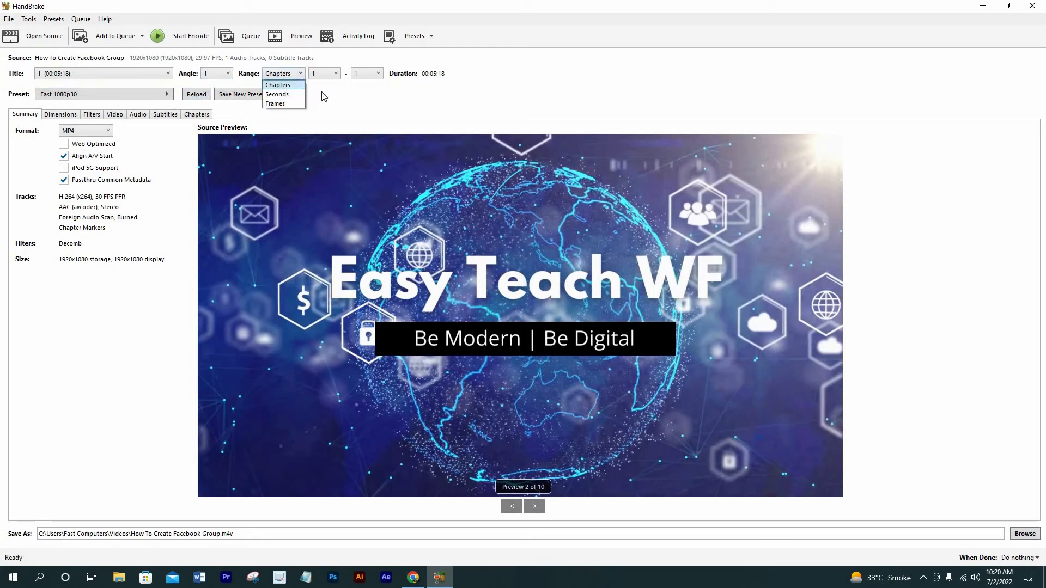
left_click(325, 96)
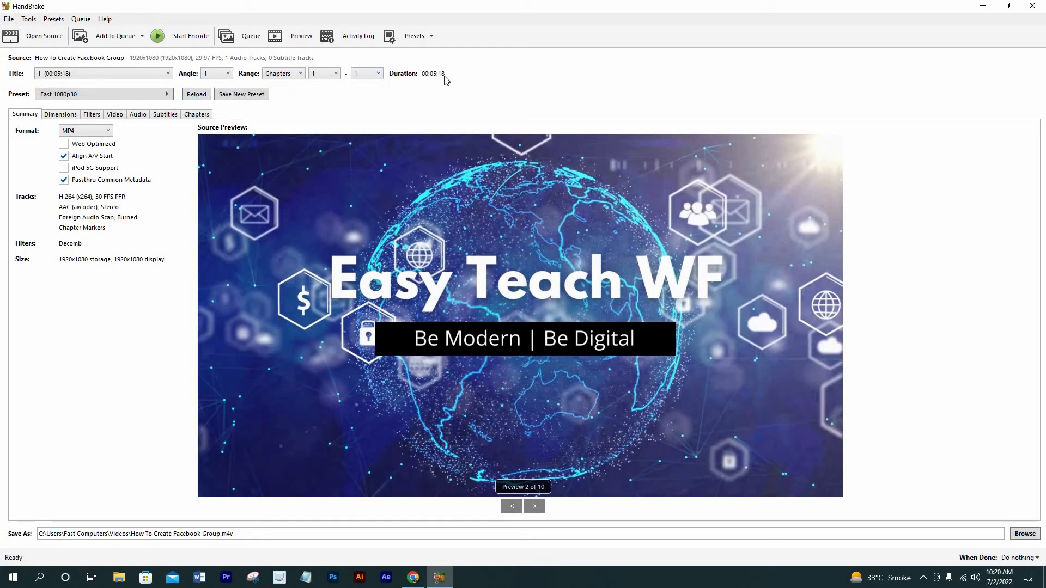
left_click(79, 97)
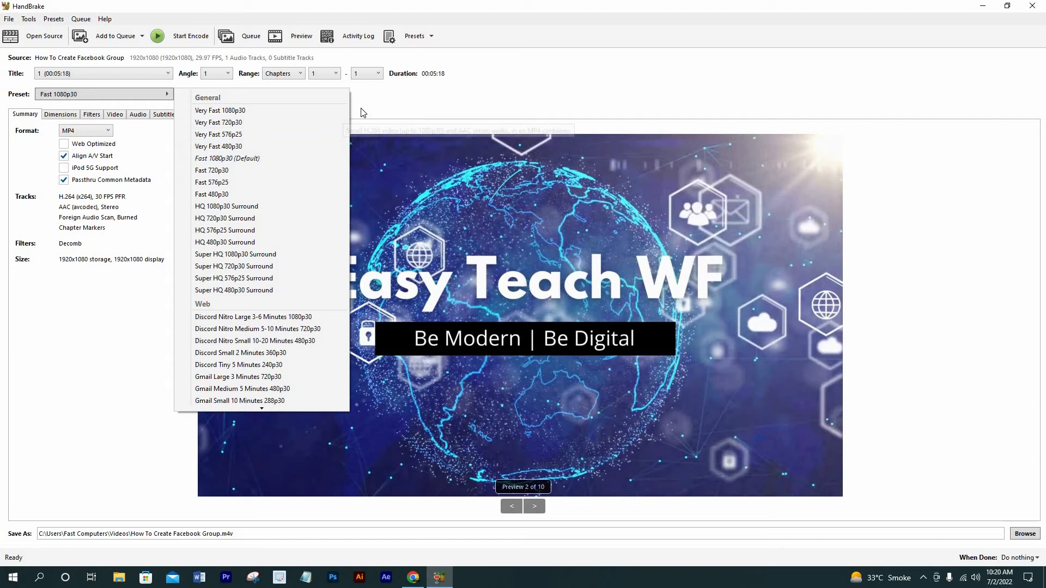
left_click(243, 158)
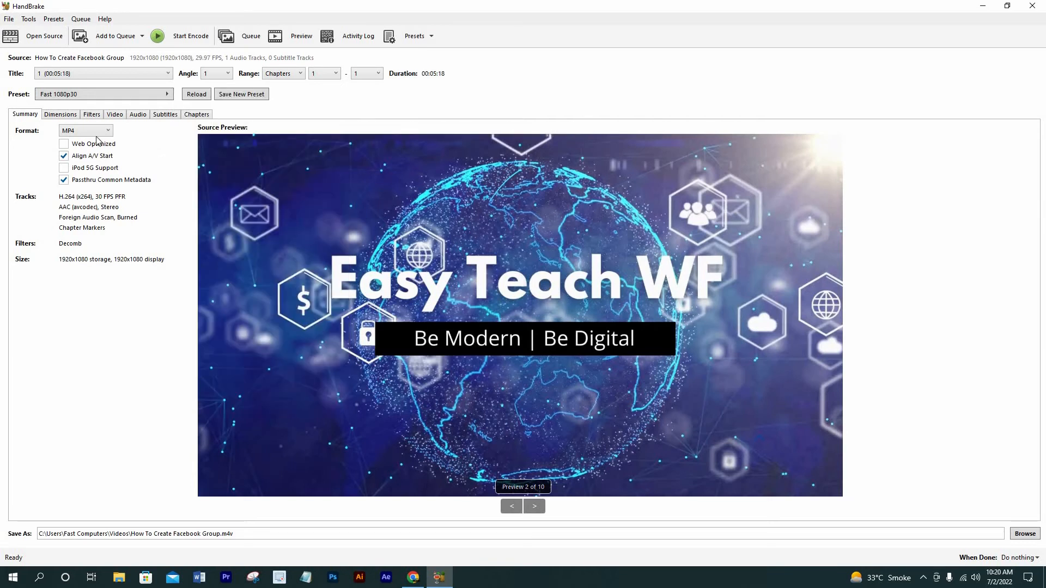
Examine the dimensions, filters, video, audio, subtitles and chapters settings, and return to the encoding summary.
left_click(57, 116)
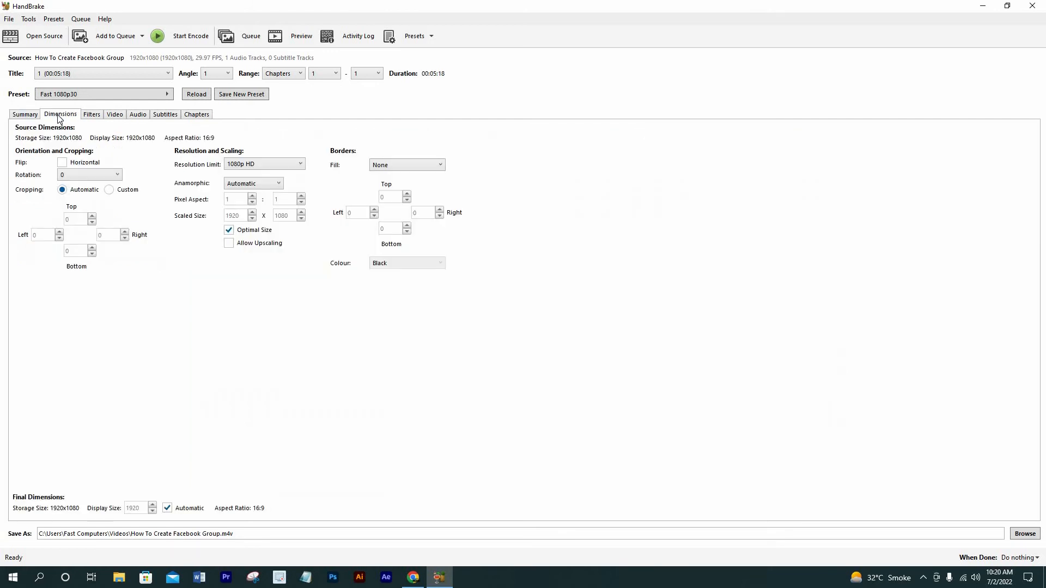
left_click(92, 117)
left_click(116, 116)
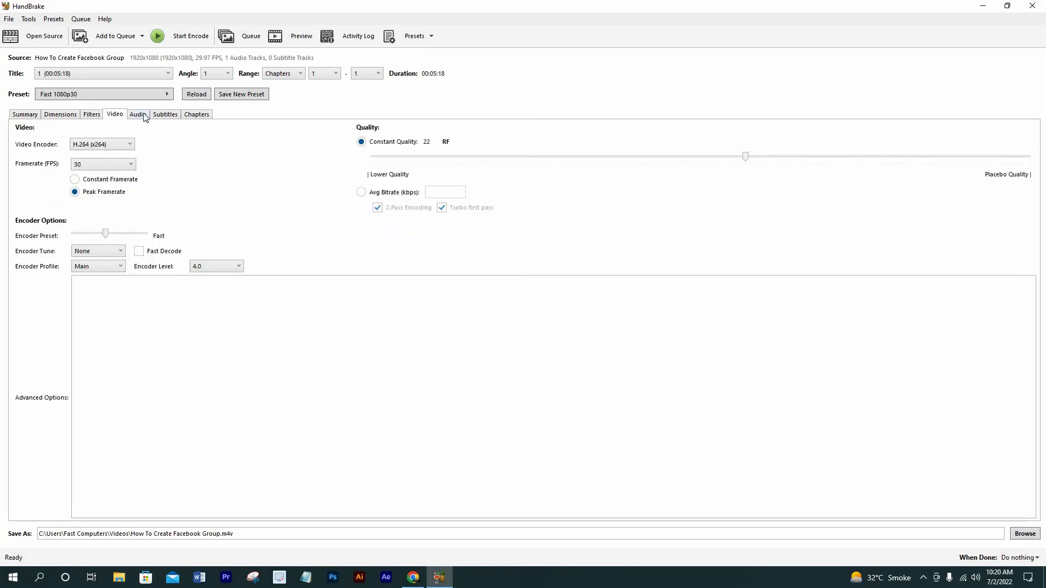
left_click(142, 117)
left_click(167, 116)
left_click(198, 115)
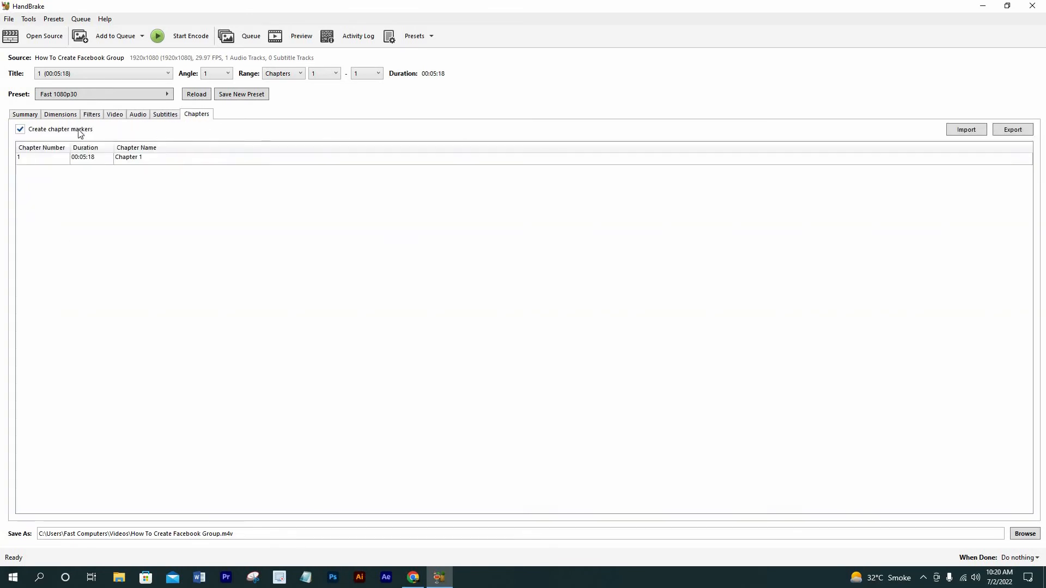
left_click(25, 114)
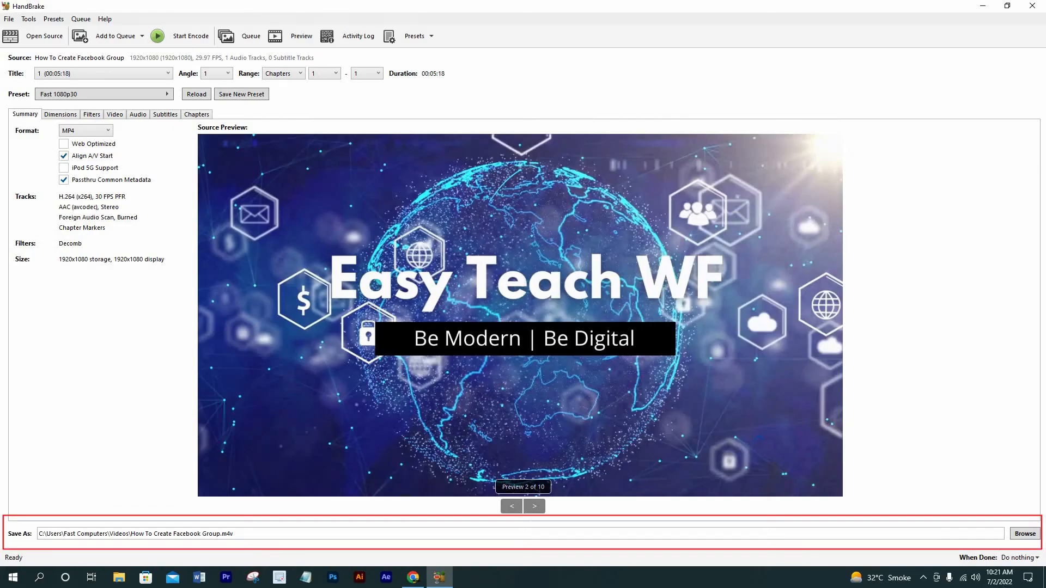
Name the output How To Create Facebook Group Low File Size in the Videos folder and start the encode.
left_click(1026, 534)
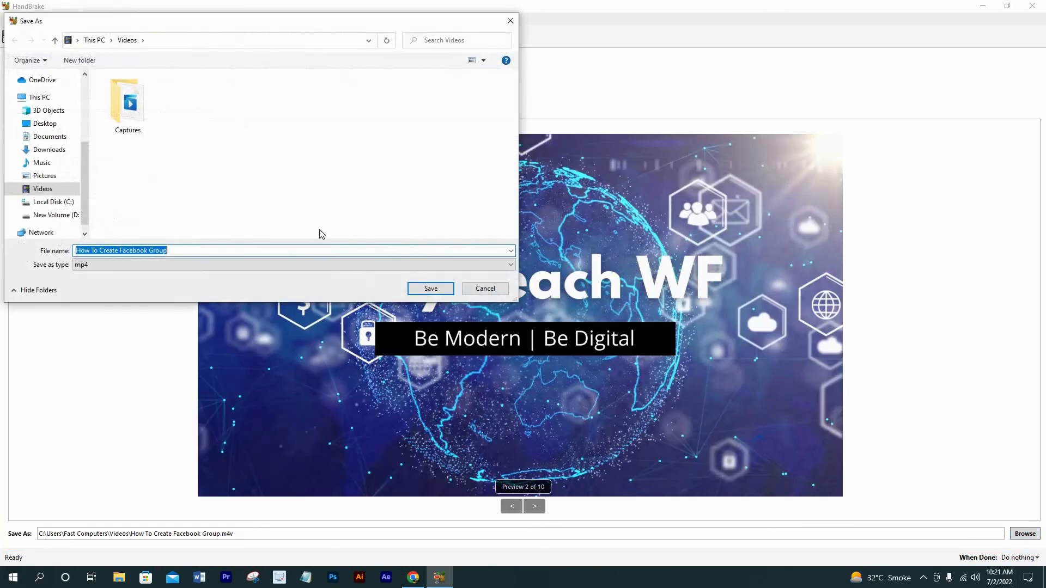
left_click(173, 250)
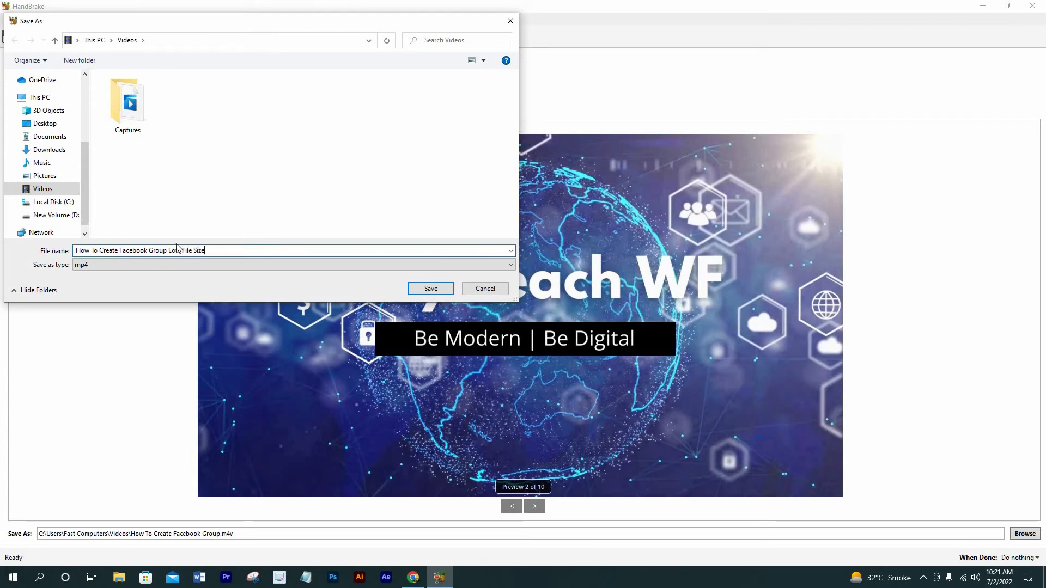
left_click(431, 289)
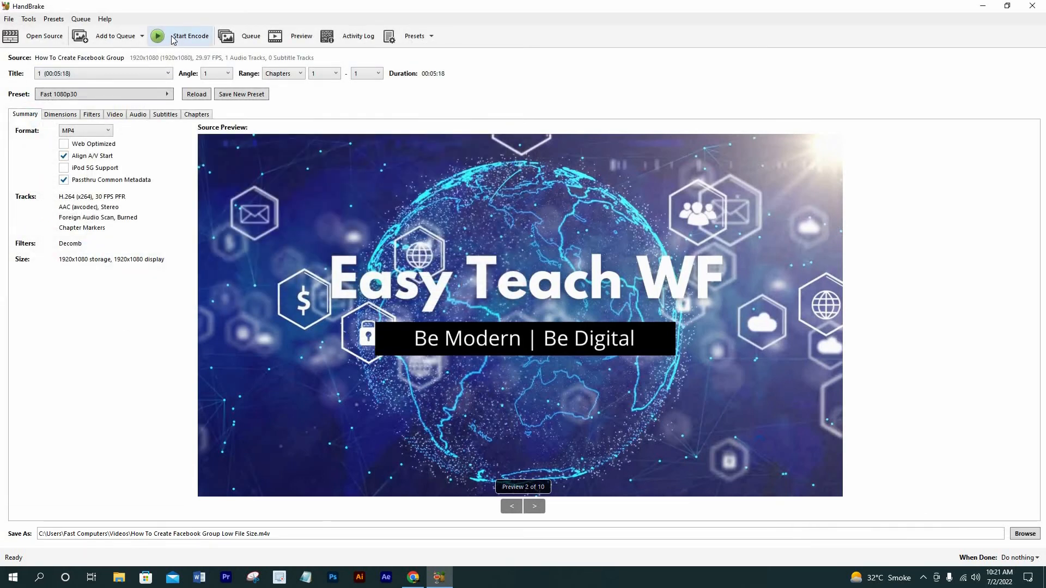
left_click(172, 38)
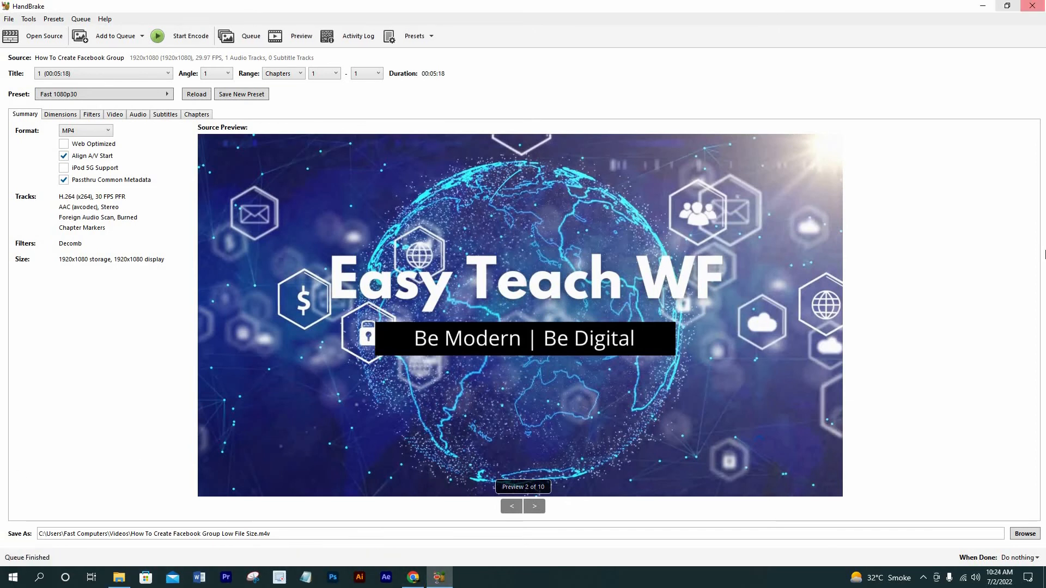
Minimize HandBrake and check the size of the encoded Low File Size video in its properties in the Videos folder.
left_click(983, 6)
left_click(38, 295)
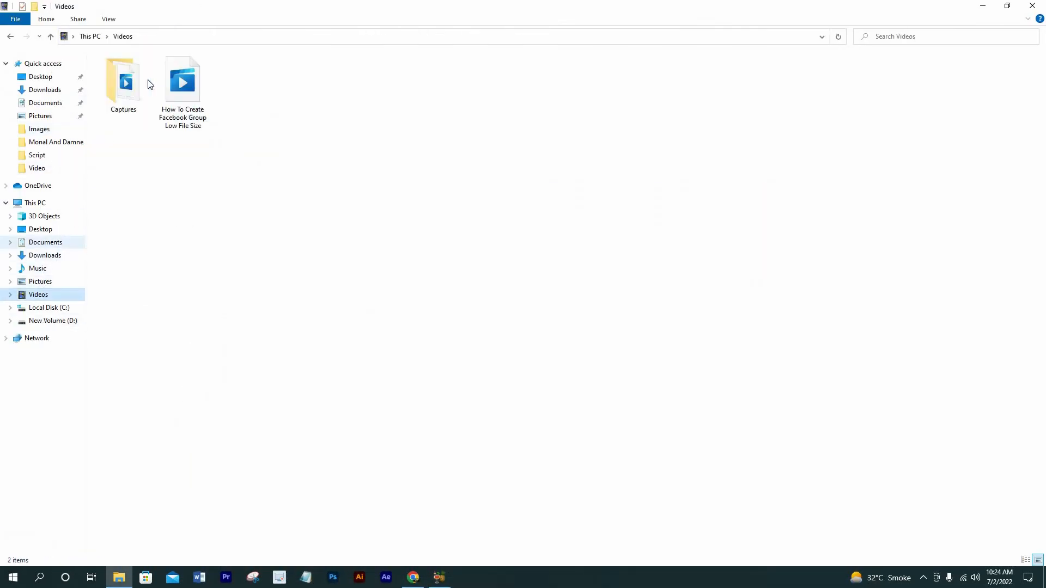
left_click(176, 87)
right_click(176, 87)
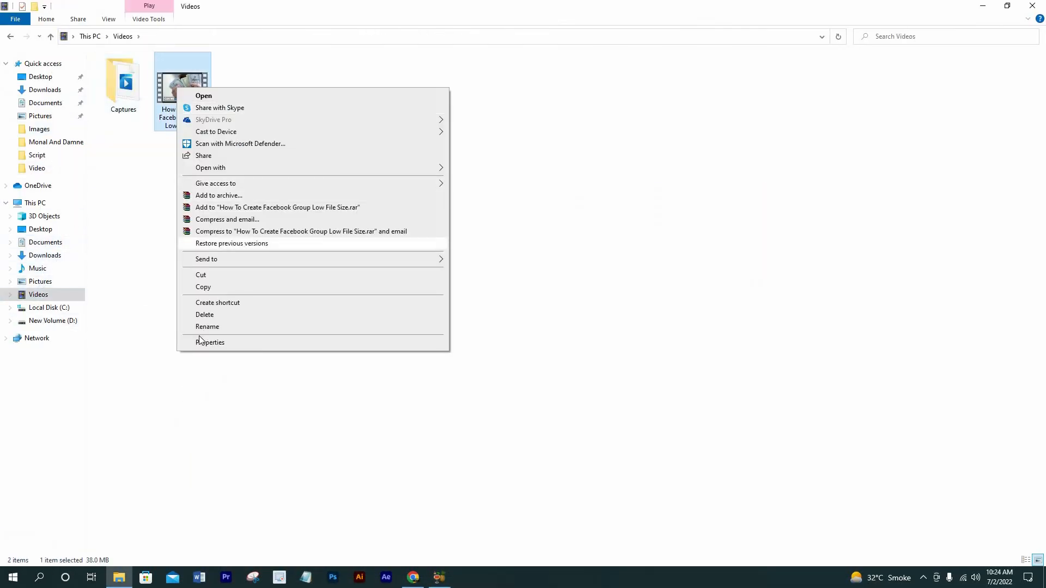
left_click(207, 343)
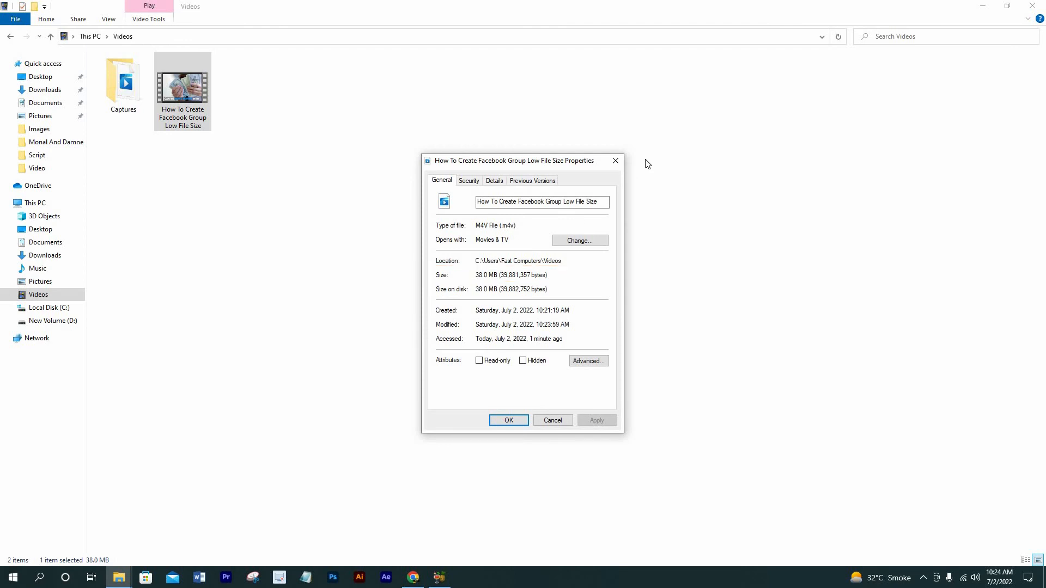
left_click(615, 161)
Play the encoded How To Create Facebook Group Low File Size video to check its quality.
right_click(182, 86)
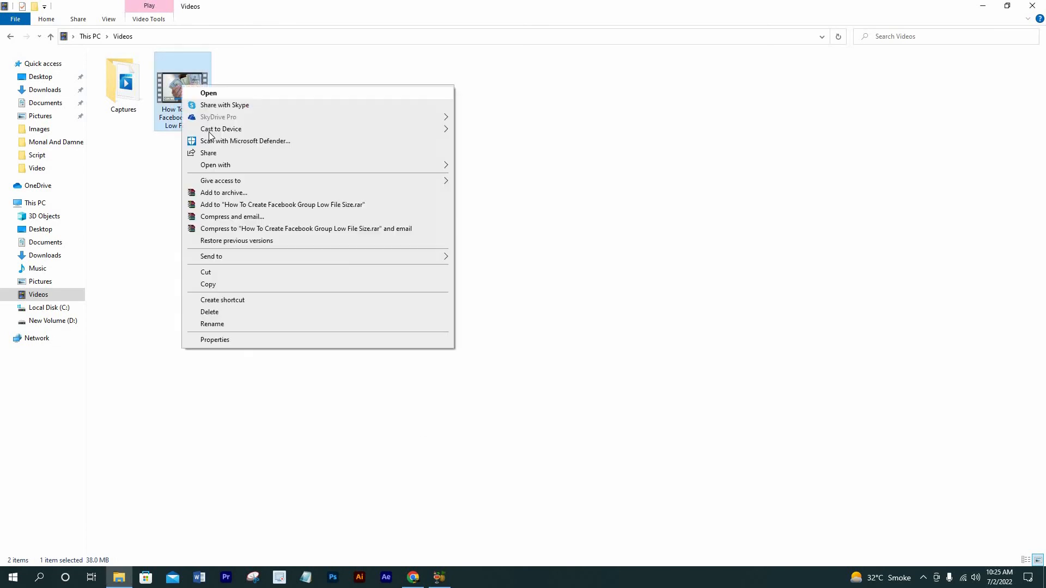
left_click(209, 94)
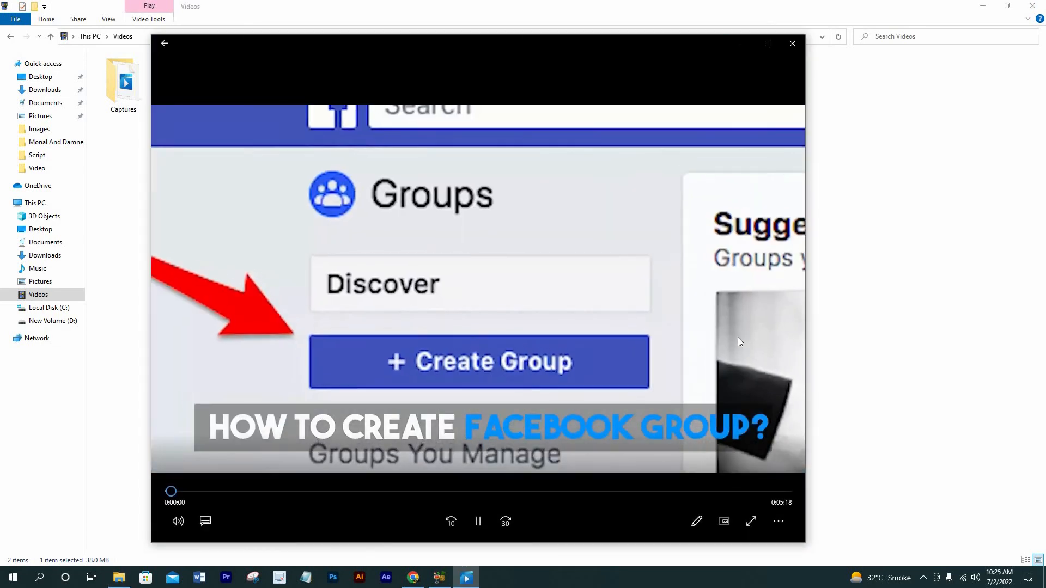